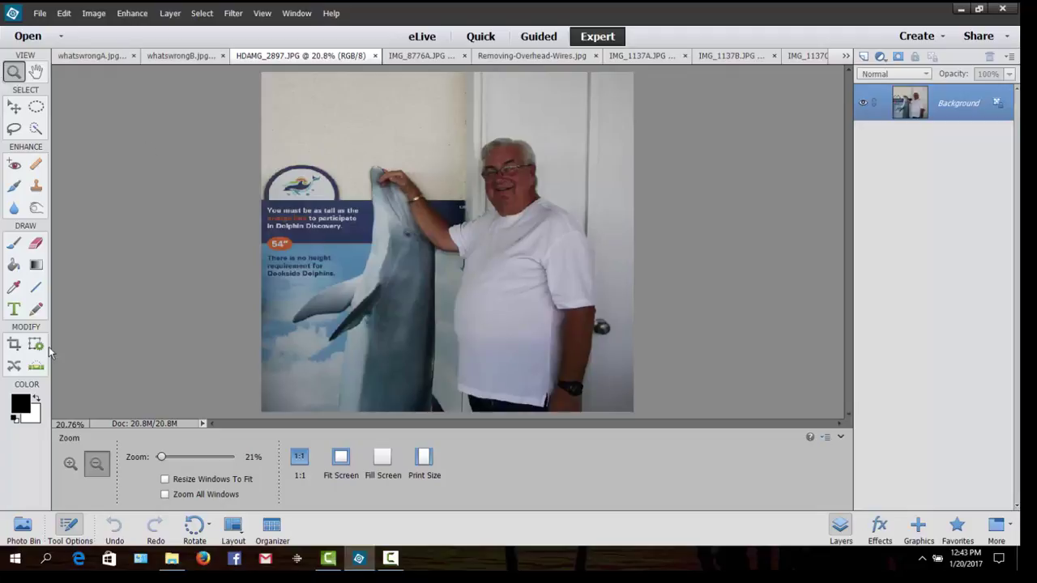
- Sample the sign's plain dark blue with the Clone Stamp and paint over the word "the" ending the first text line
click(66, 465)
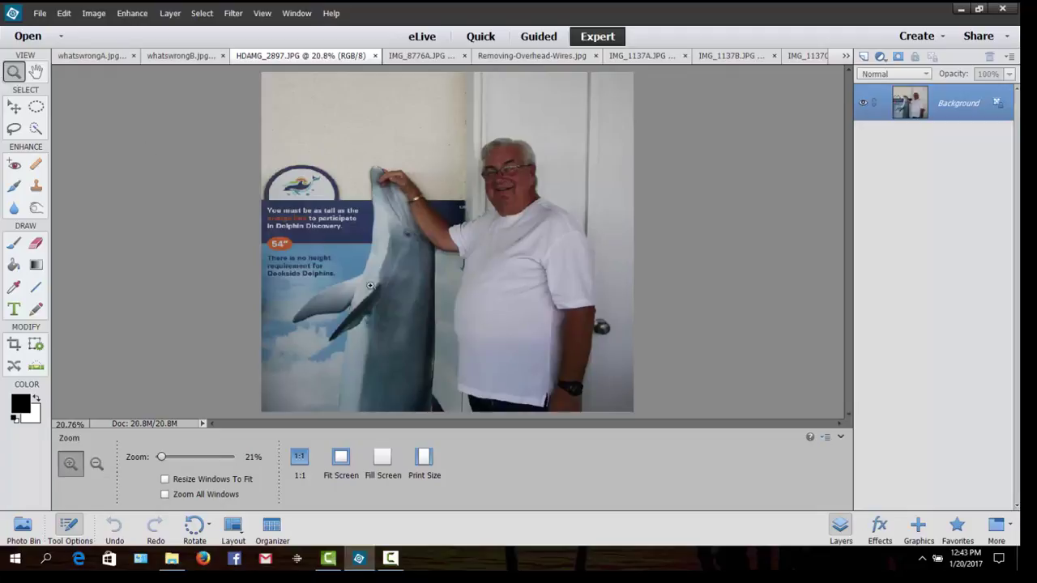
click(345, 188)
click(343, 196)
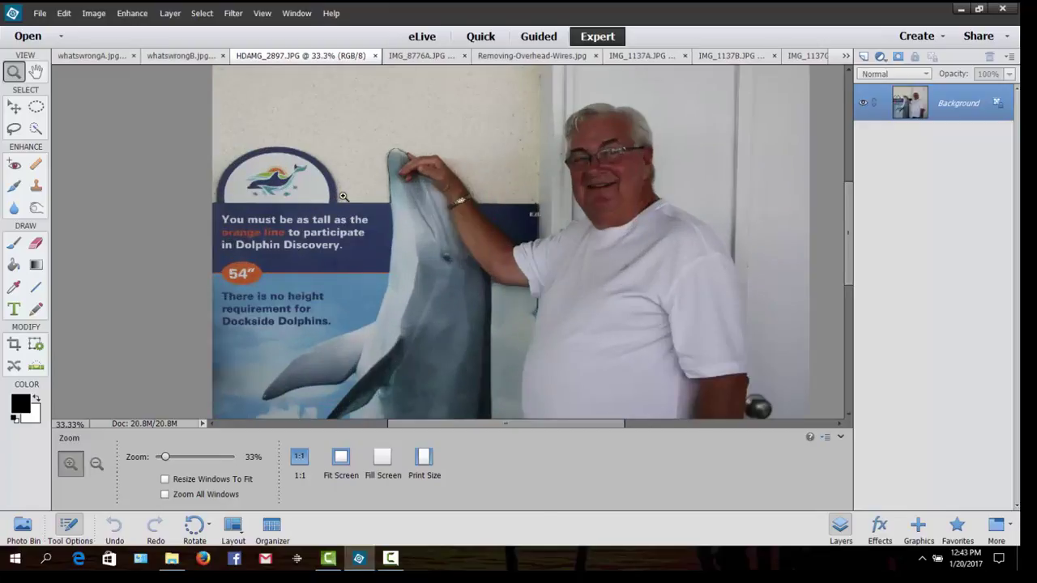
click(342, 196)
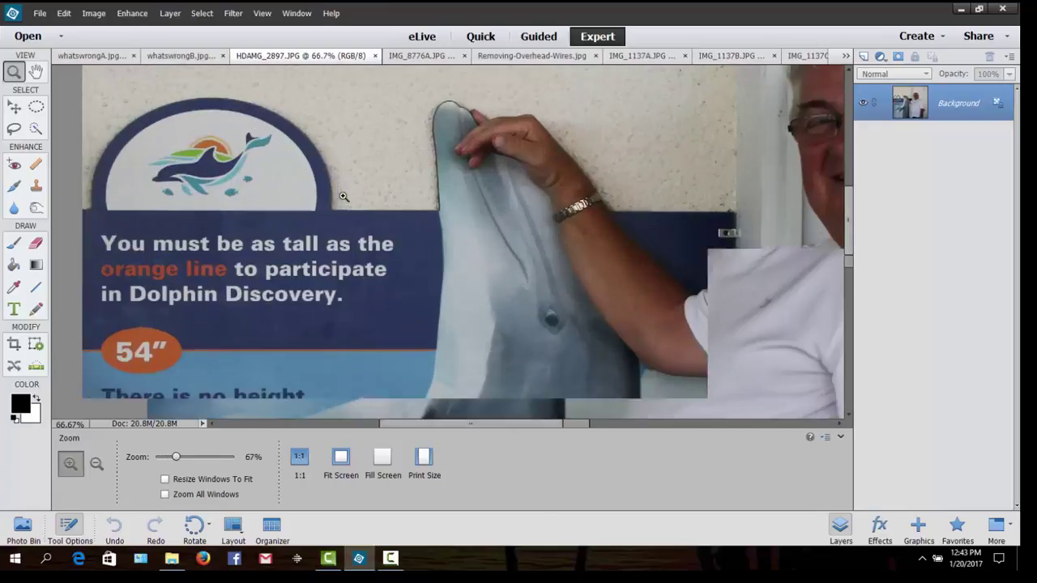
key(s)
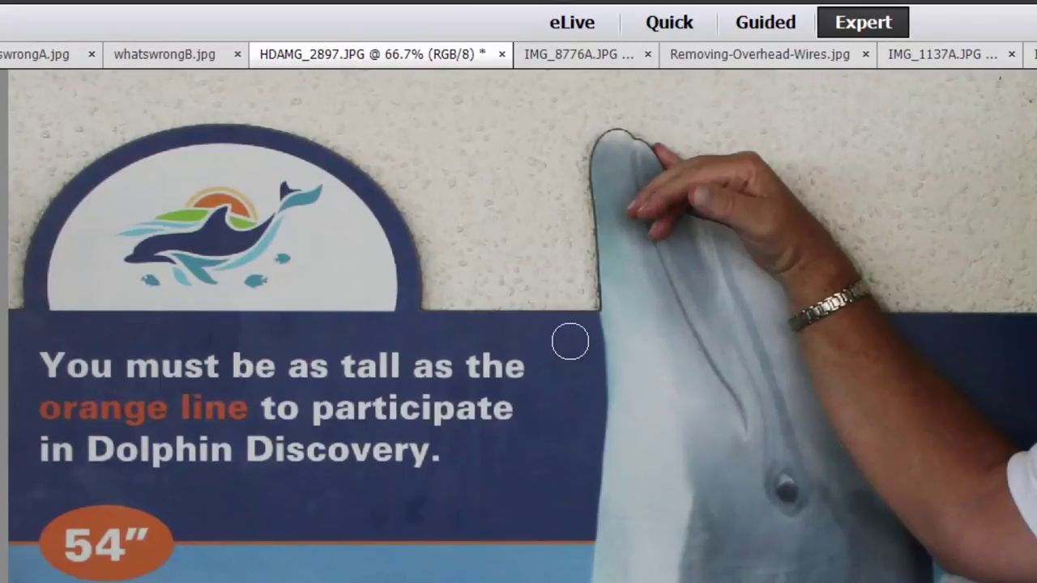
alt+click(570, 341)
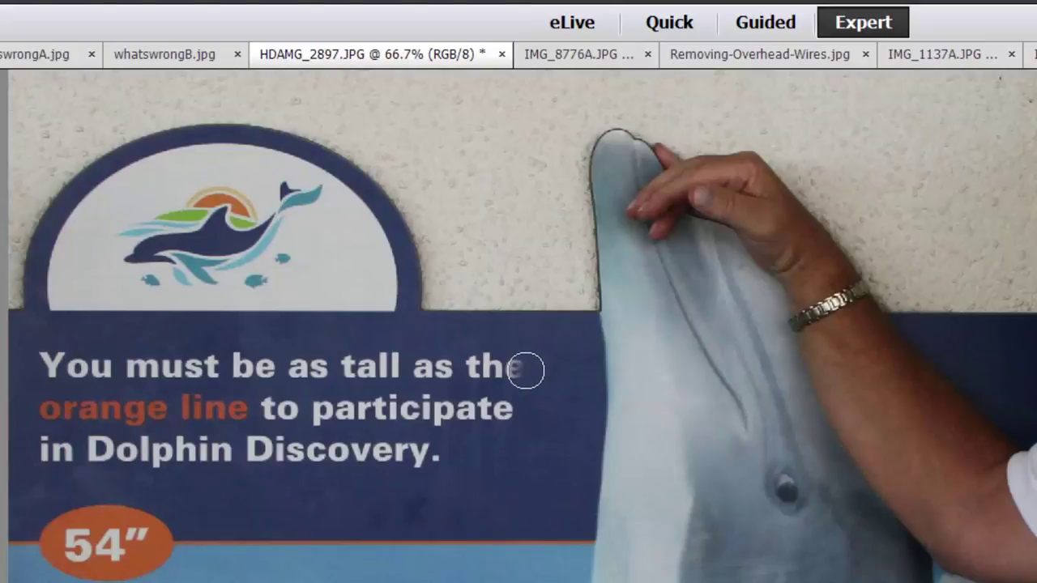
click(526, 371)
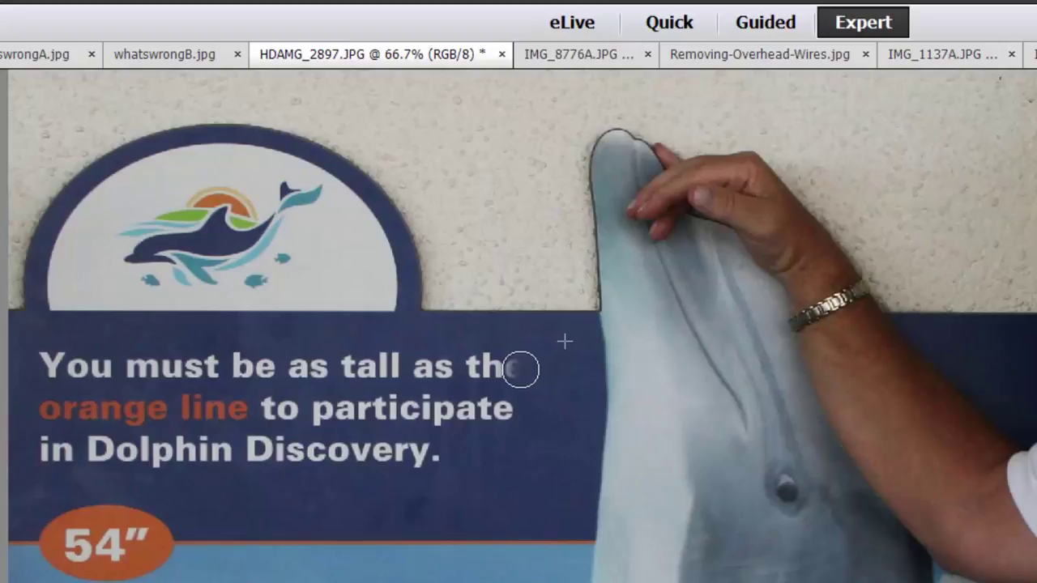
drag(511, 369, 463, 369)
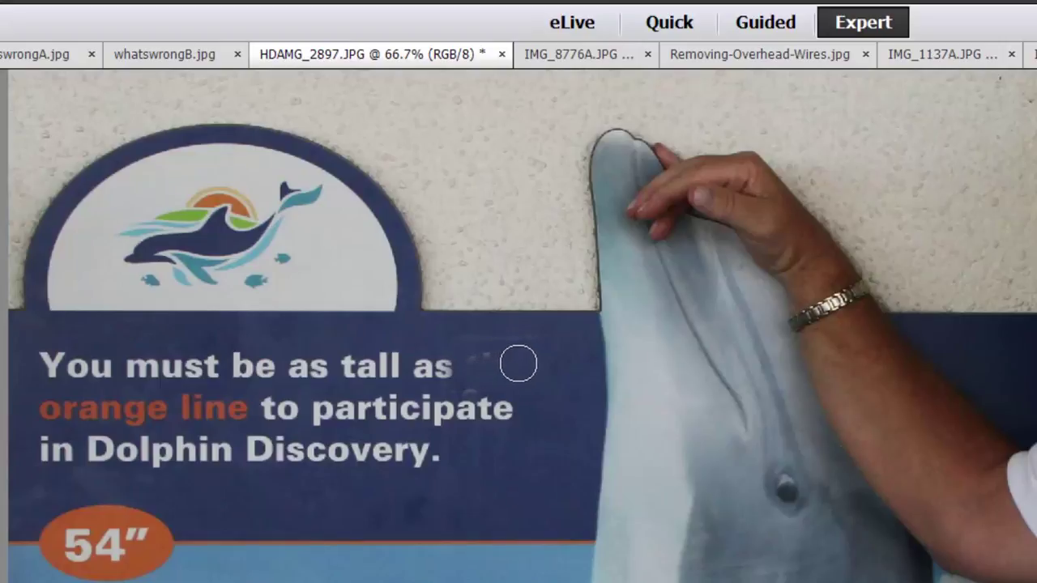
drag(519, 364, 481, 364)
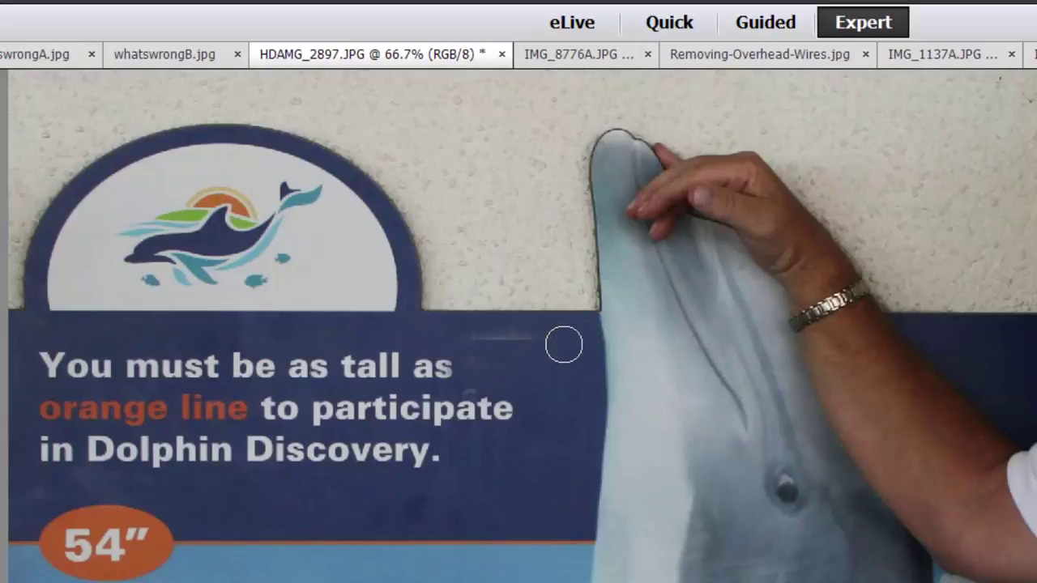
- Resample the plain blue and clone it over the second "as" and the final letters "ate" of "participate" on the sign
key(alt)
alt+click(564, 345)
mouse_move(531, 347)
mouse_down()
mouse_move(478, 345)
mouse_move(421, 364)
mouse_move(445, 366)
mouse_move(416, 365)
mouse_up()
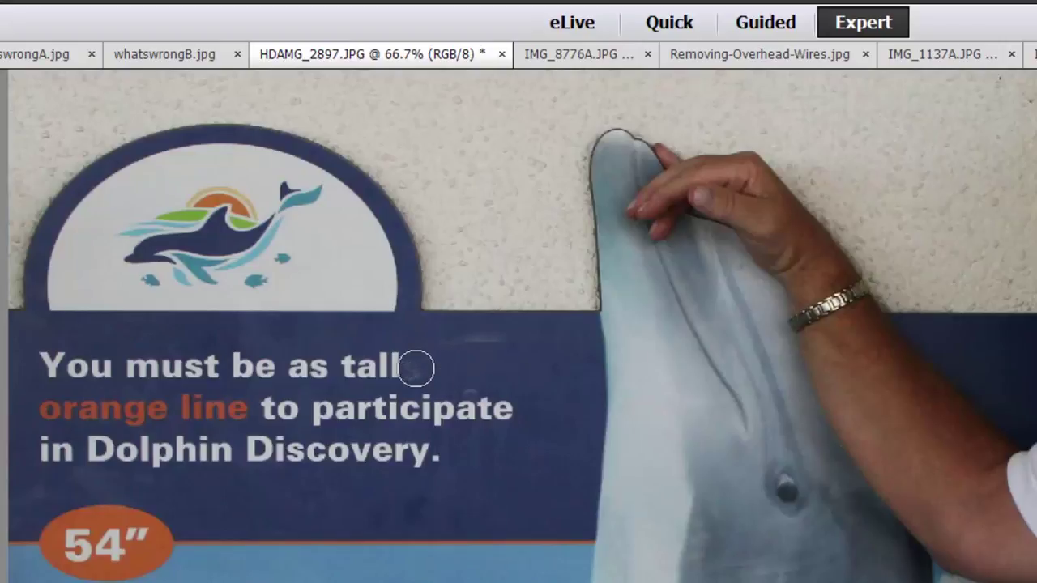
alt+click(547, 372)
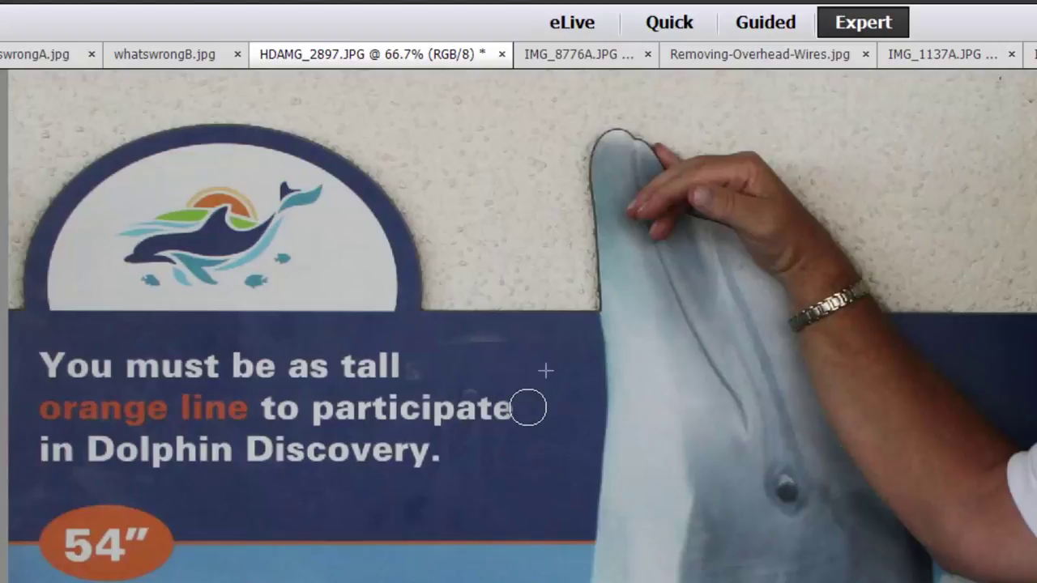
drag(528, 406, 447, 398)
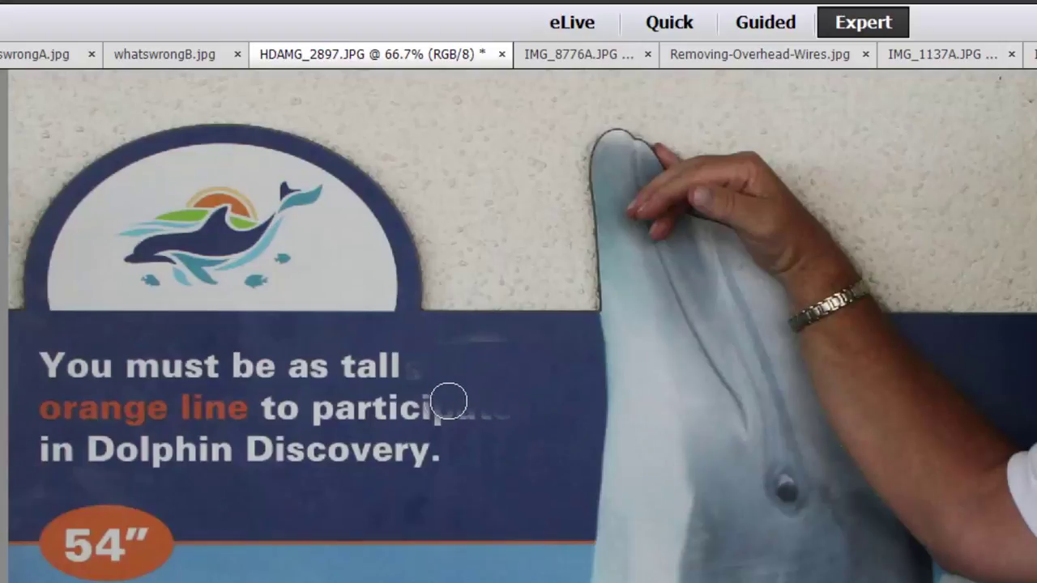
drag(508, 413, 451, 410)
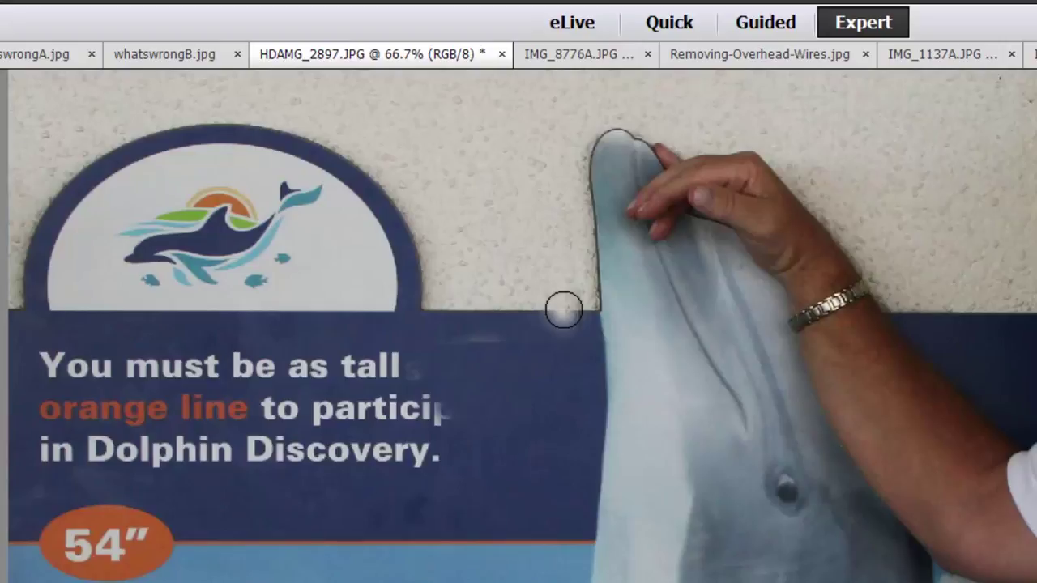
- Undo the stray dab, sample the blue band's upper edge, and clone it onto the beige wall between the logo and the dolphin
drag(564, 311, 564, 310)
key(ctrl+z)
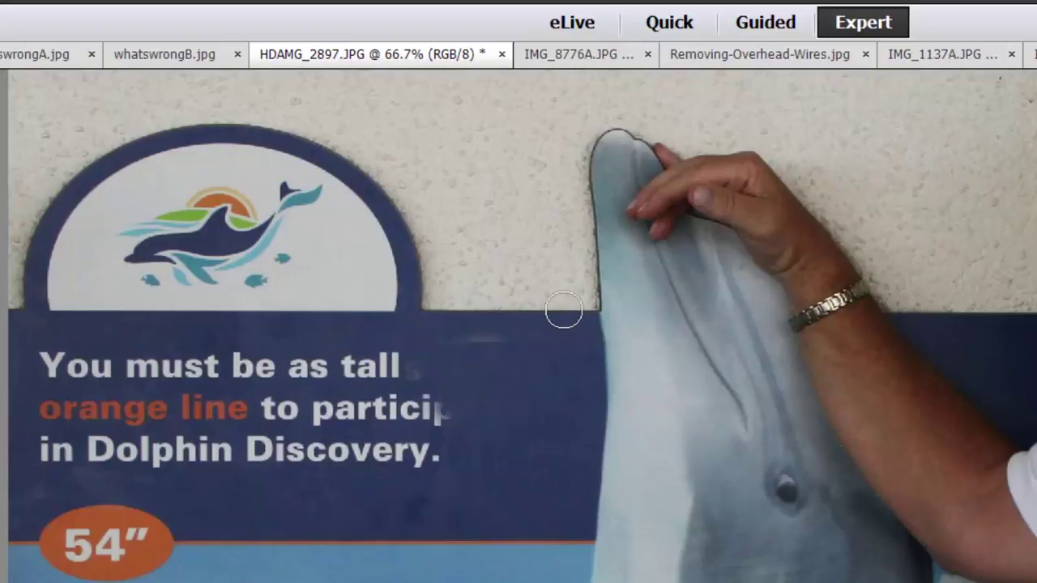
key(alt)
alt+click(564, 310)
click(530, 271)
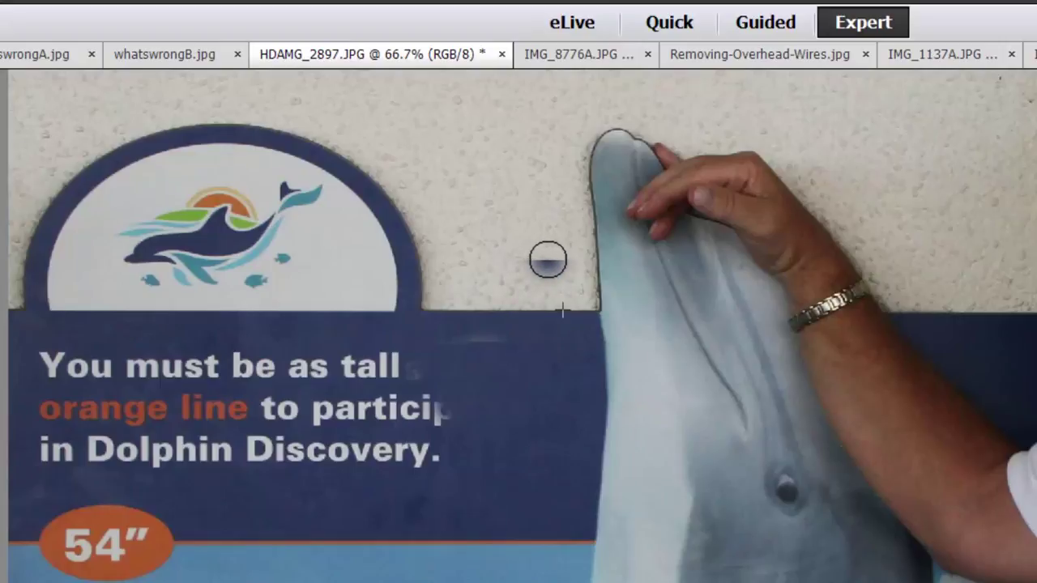
mouse_move(547, 260)
mouse_down()
mouse_move(471, 264)
mouse_move(470, 280)
mouse_move(484, 283)
mouse_move(551, 280)
mouse_move(558, 248)
mouse_move(451, 252)
mouse_up()
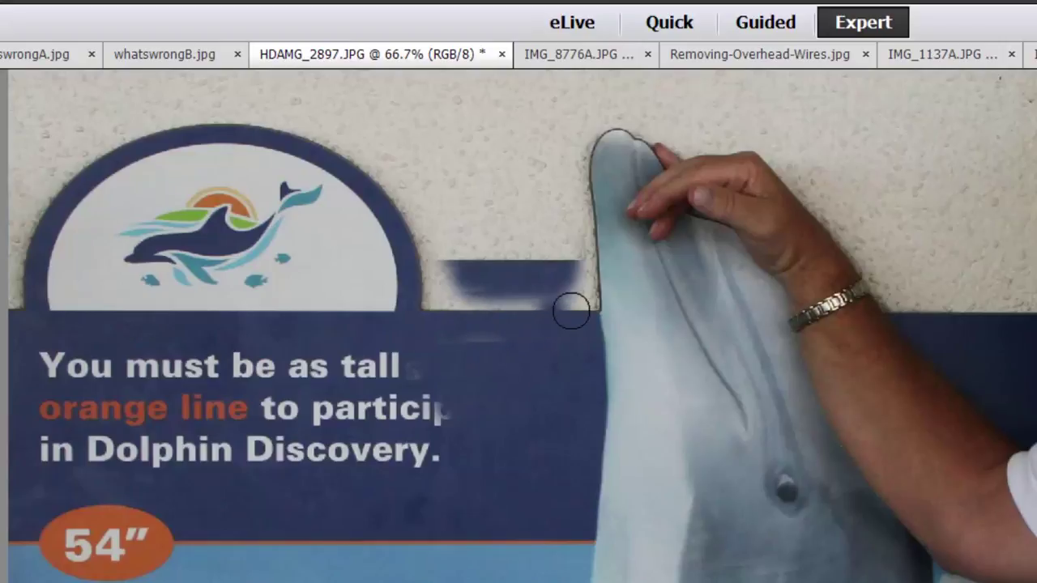
- Resample the wall-and-band edge beside the dolphin and clone a strip of it across the blue band just below
click(574, 309)
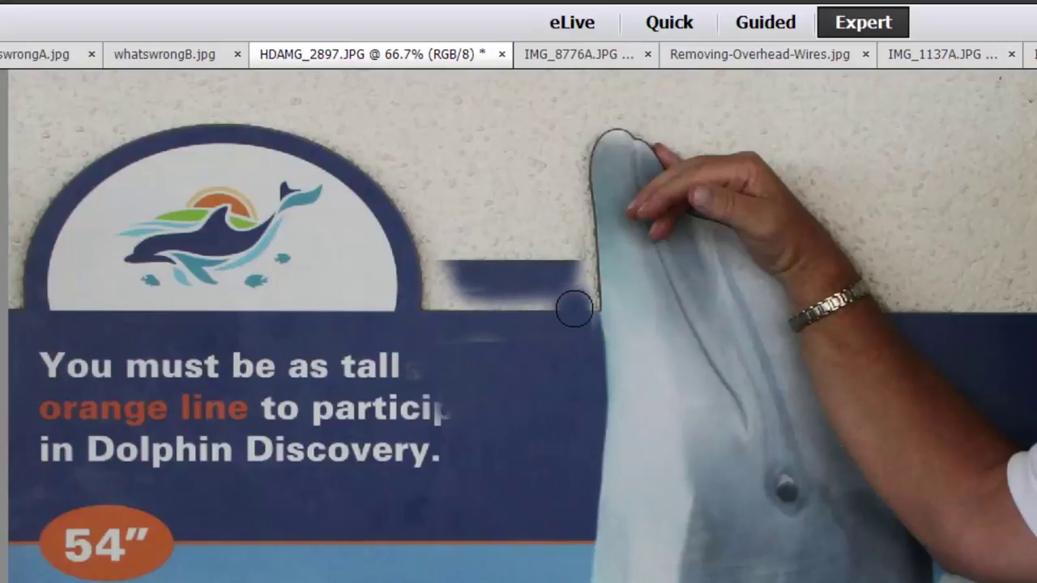
alt+click(574, 307)
drag(565, 347, 447, 351)
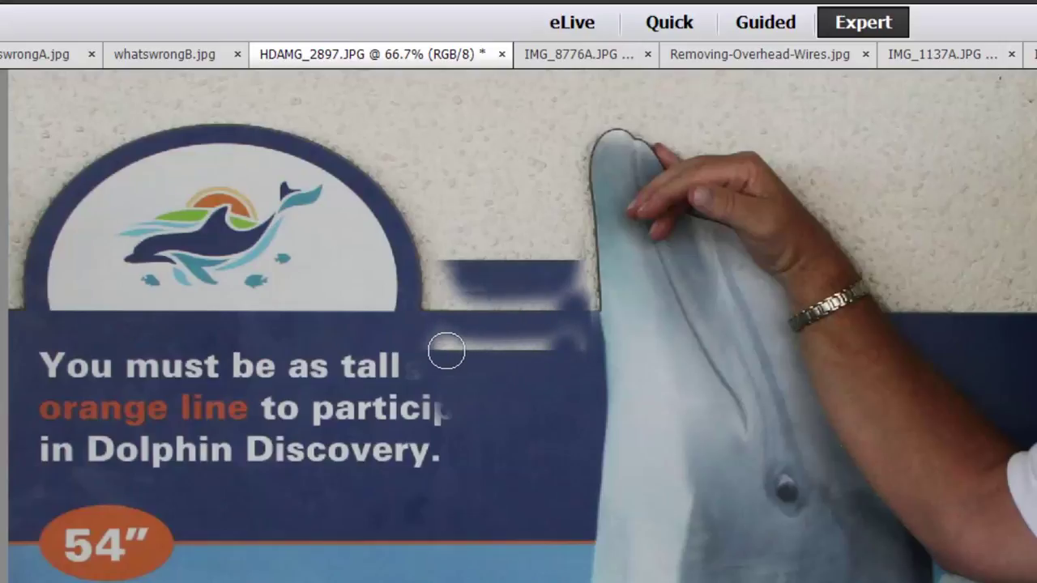
- Sample the cloudy background between the dolphin and the man, and clone it down over the bulging belly edge of his white shirt
scroll(447, 351, down, 2)
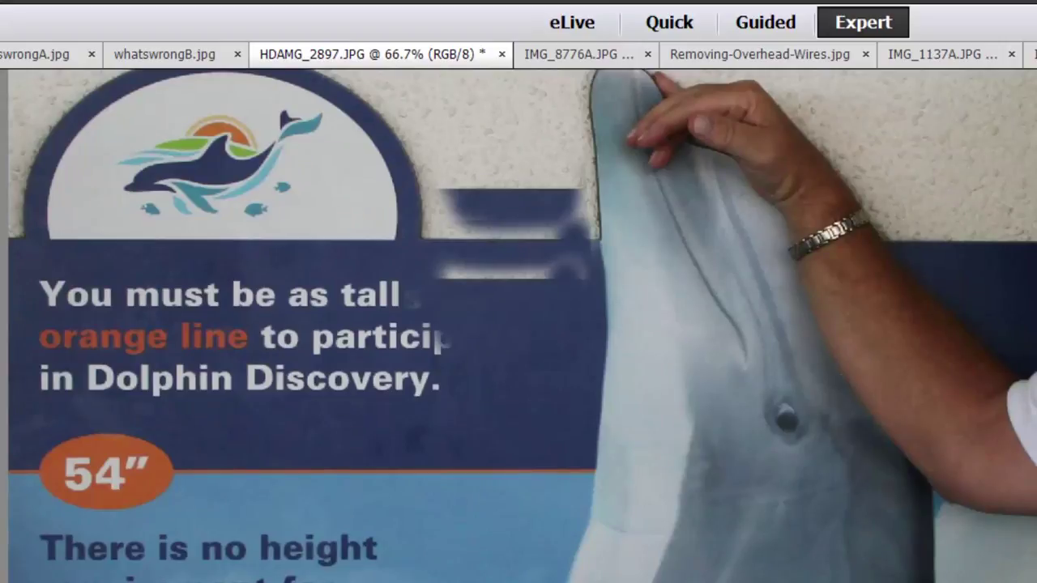
scroll(522, 325, down, 4)
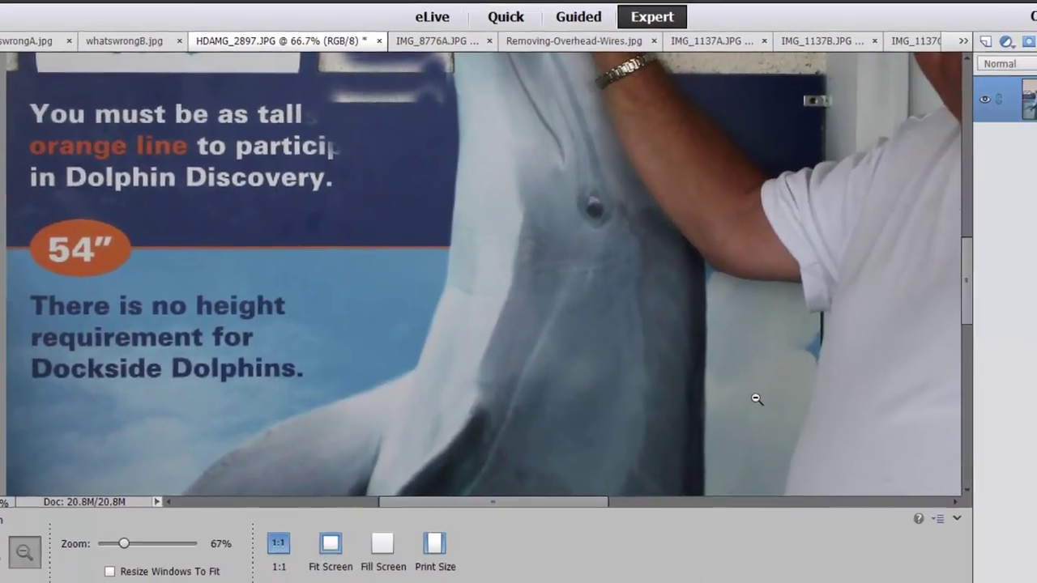
click(1000, 529)
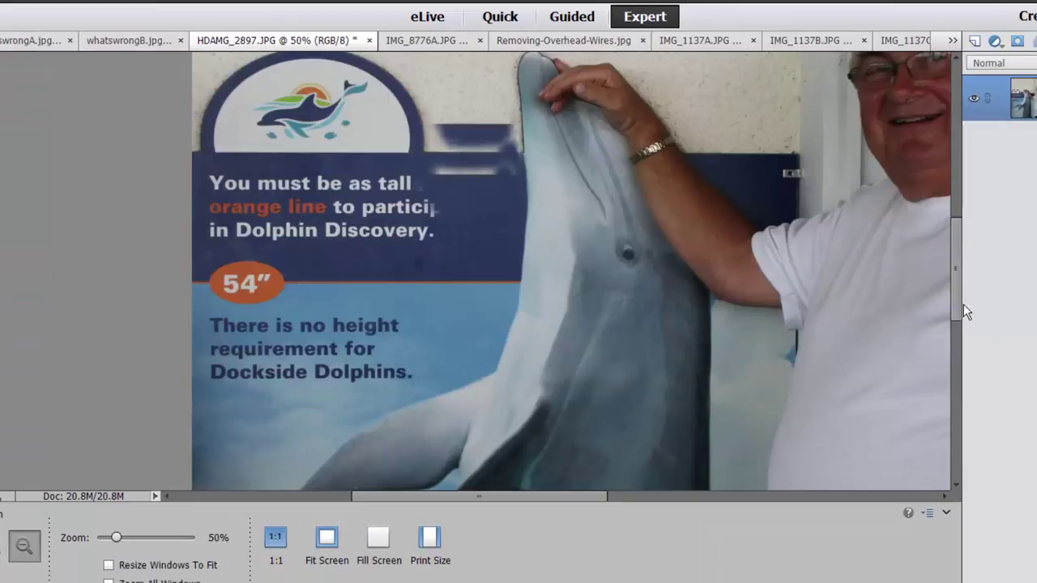
drag(957, 303, 950, 349)
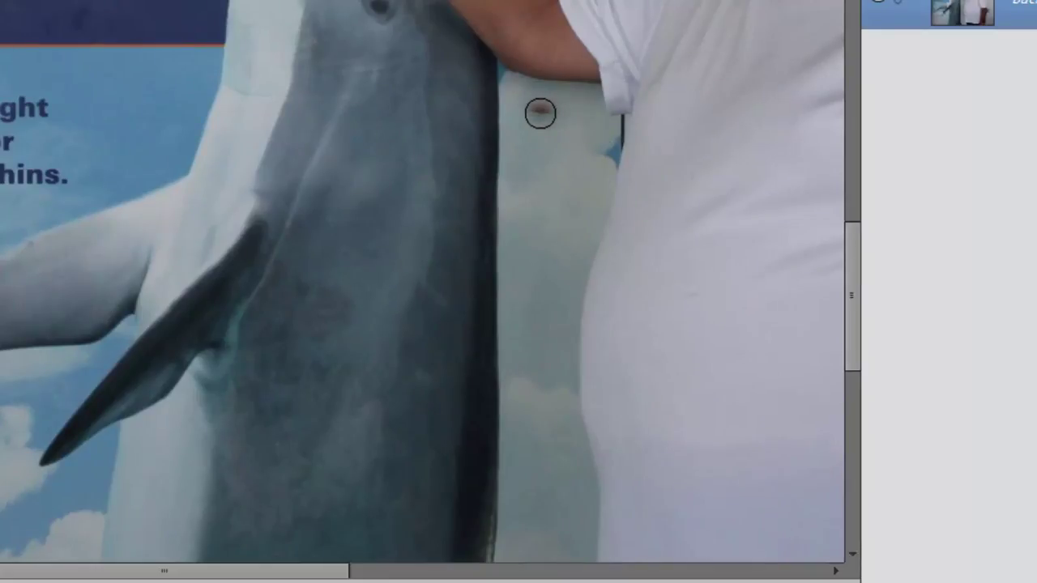
click(539, 111)
click(538, 113)
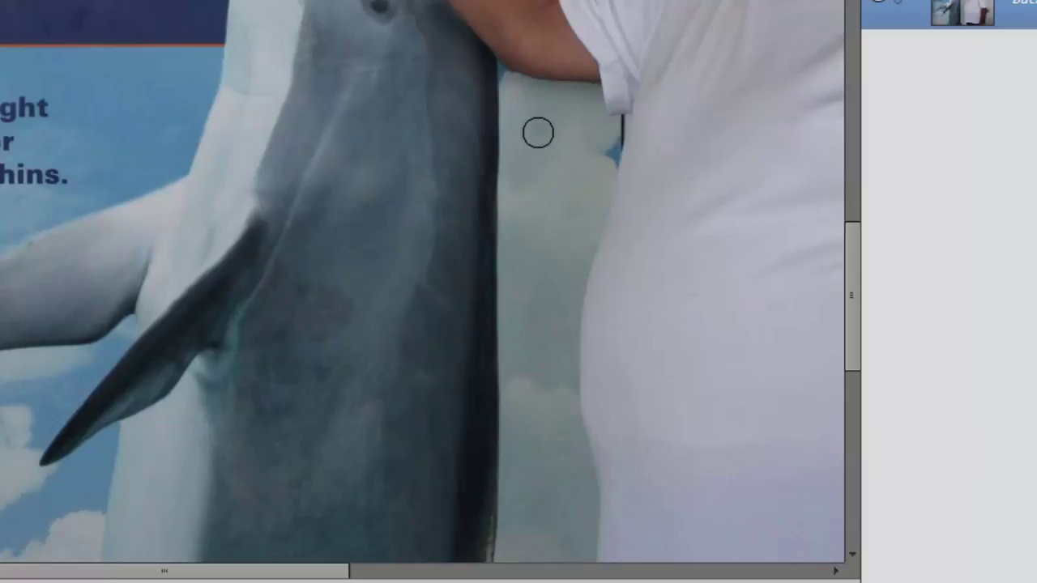
click(542, 115)
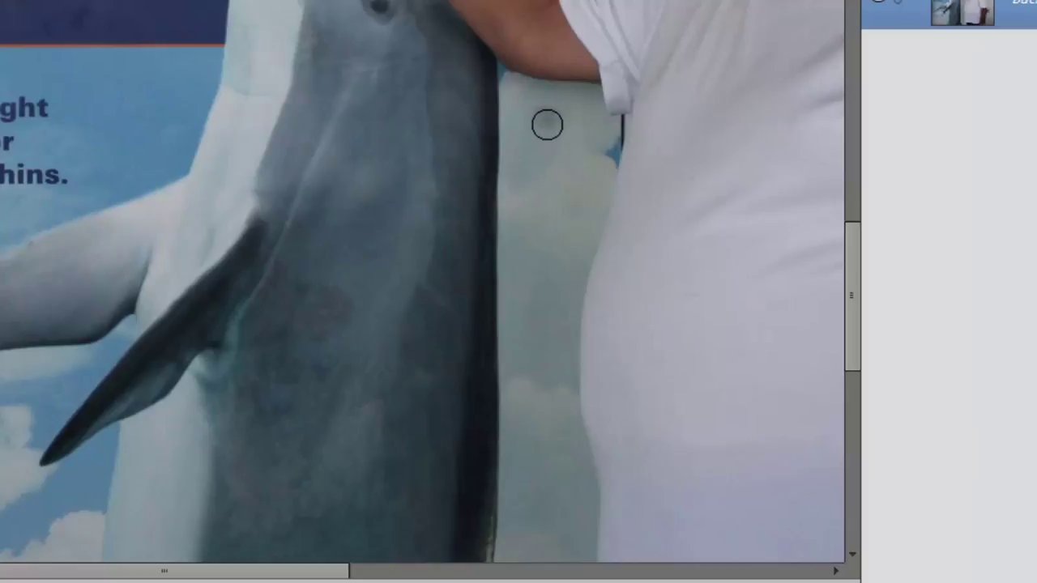
click(546, 125)
alt+click(547, 124)
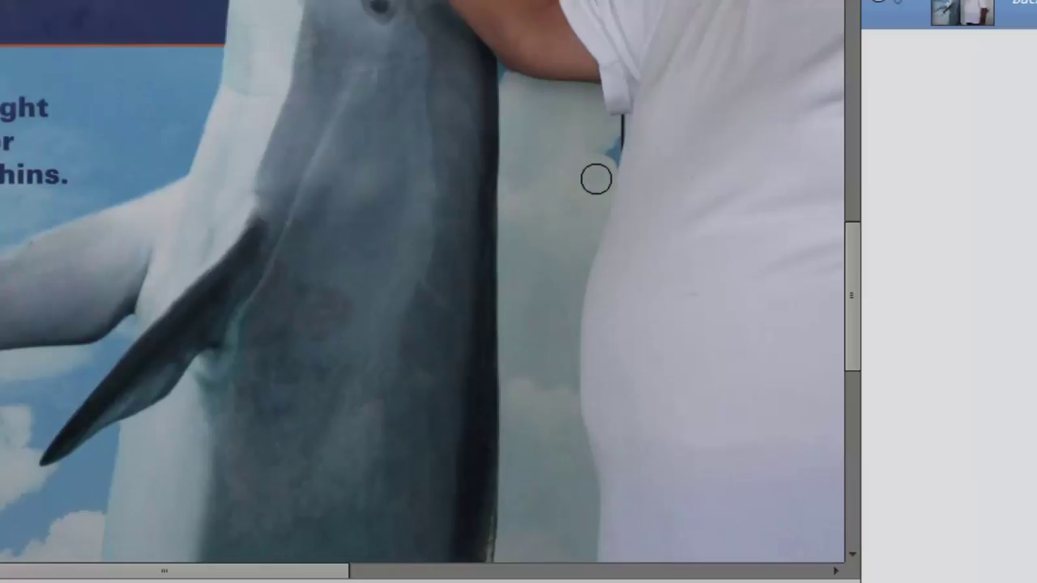
drag(596, 178, 591, 497)
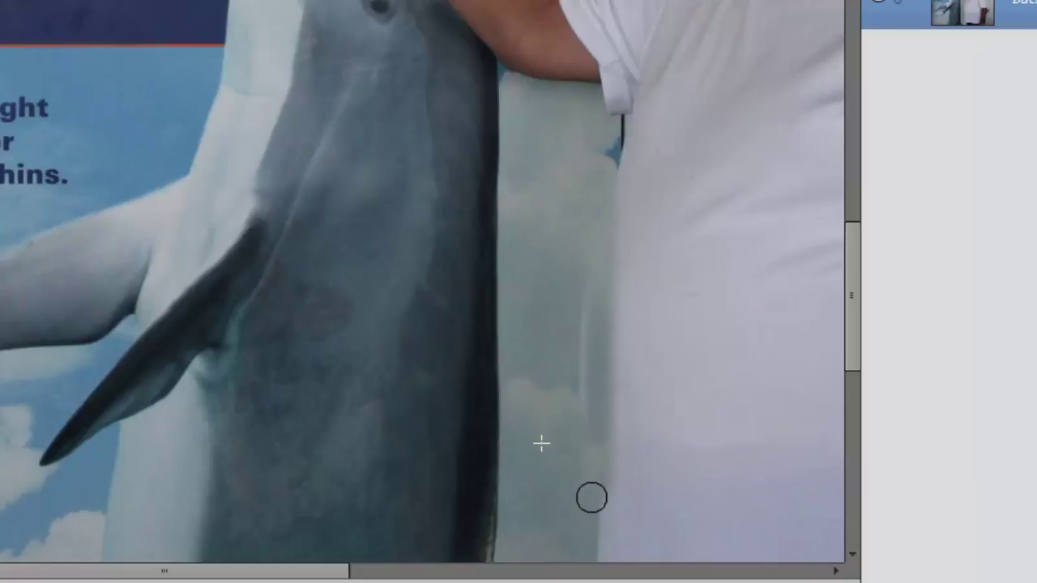
- Clone out the leftover shirt outline and extend the straightened shirt edge toward the hem
drag(591, 497, 589, 352)
drag(590, 330, 591, 253)
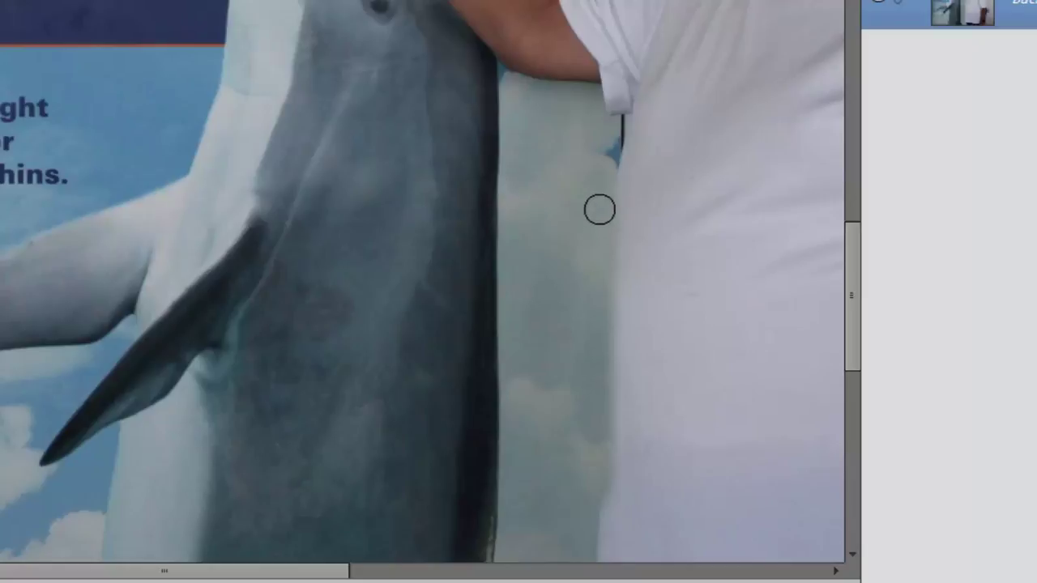
drag(596, 205, 600, 477)
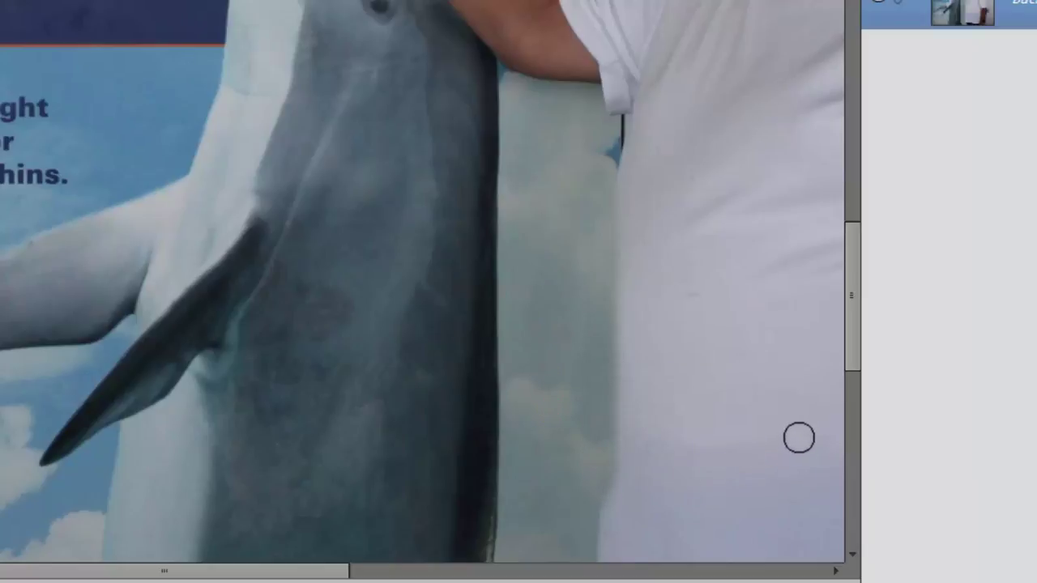
drag(851, 359, 851, 434)
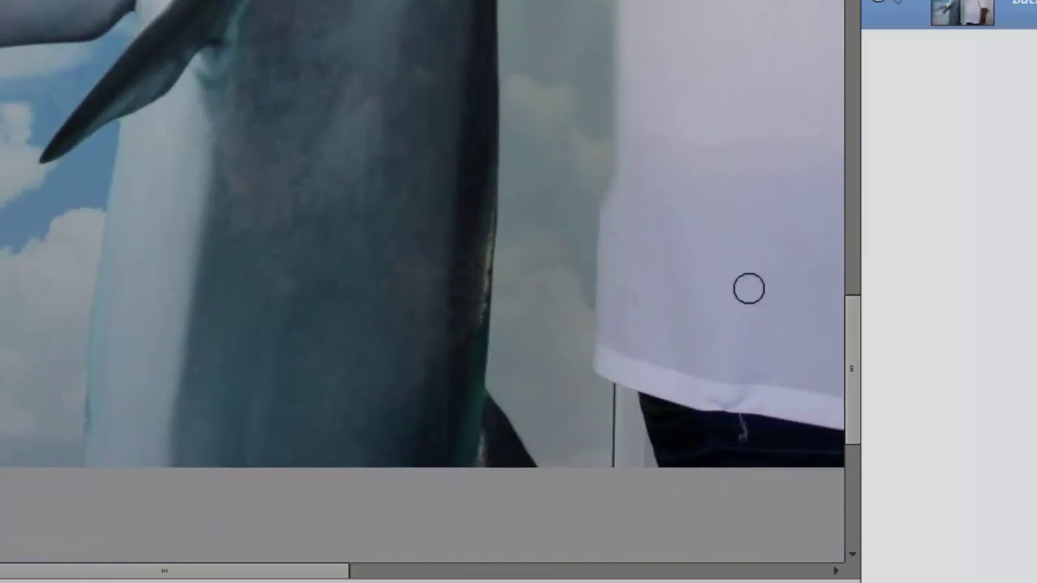
mouse_move(601, 162)
mouse_down()
mouse_move(593, 374)
mouse_move(604, 252)
mouse_move(597, 124)
mouse_up()
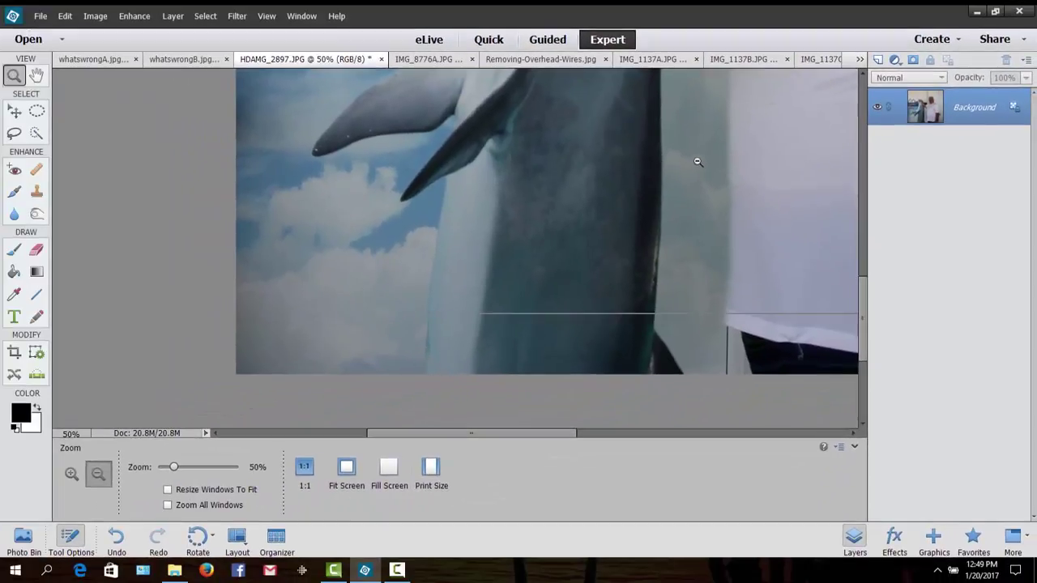
click(562, 95)
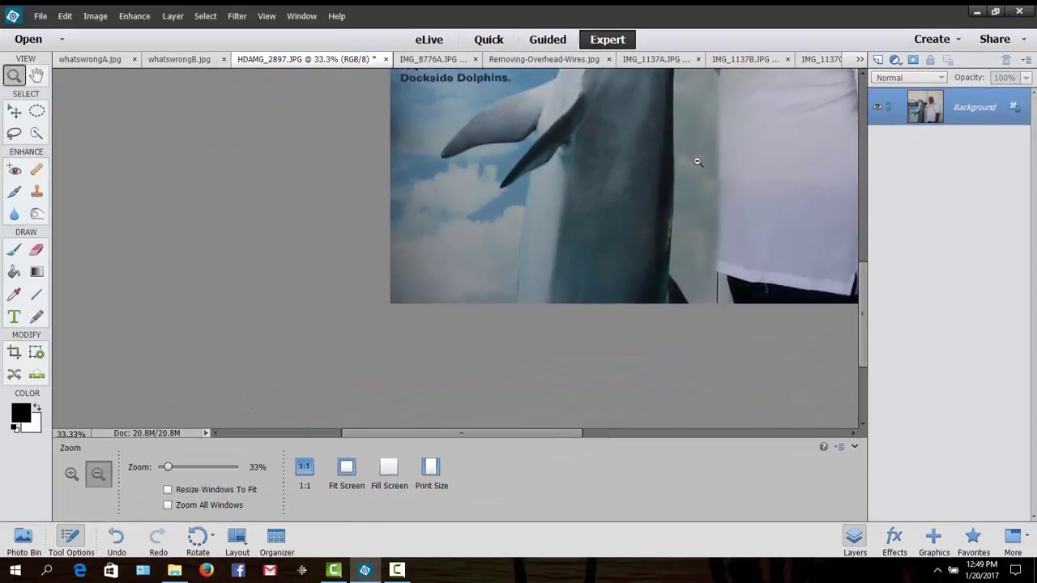
click(697, 162)
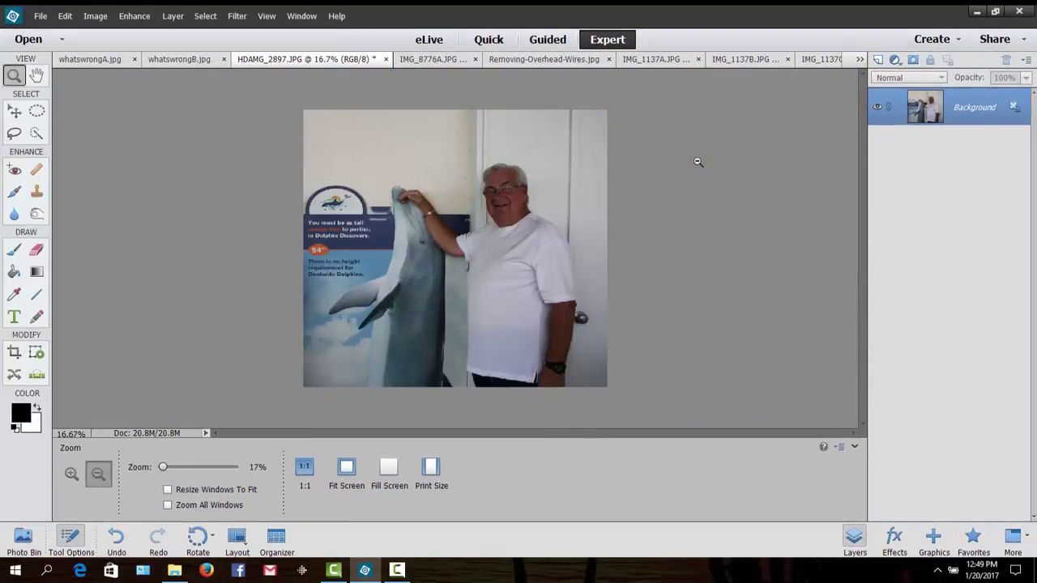
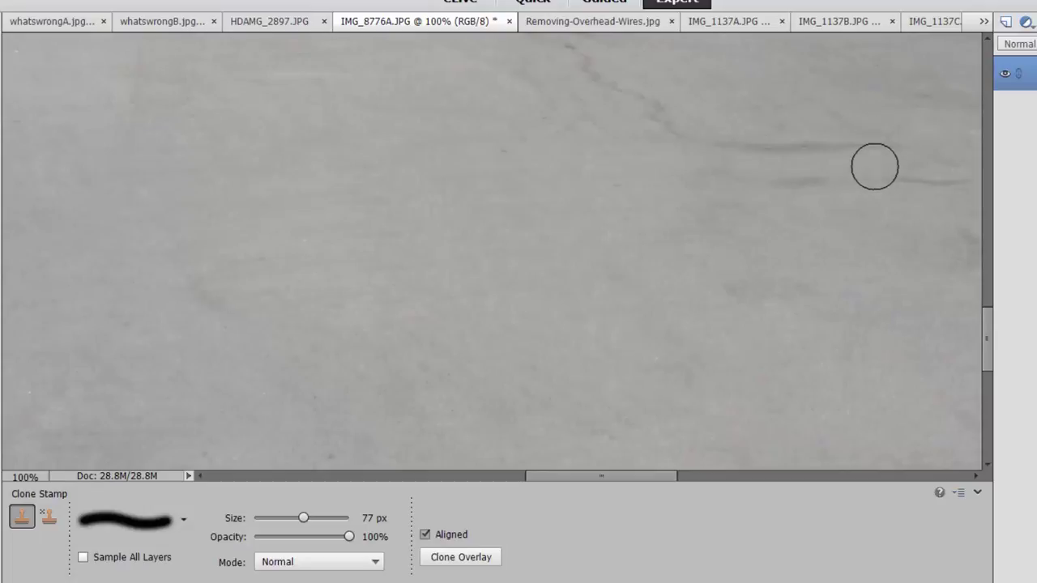
- Clone clean concrete over the dark horizontal crack in the driveway of IMG_8776A.JPG, and fit the whole photo in view
mouse_move(738, 183)
mouse_down()
mouse_move(839, 187)
mouse_move(912, 174)
mouse_move(833, 153)
mouse_move(648, 160)
mouse_up()
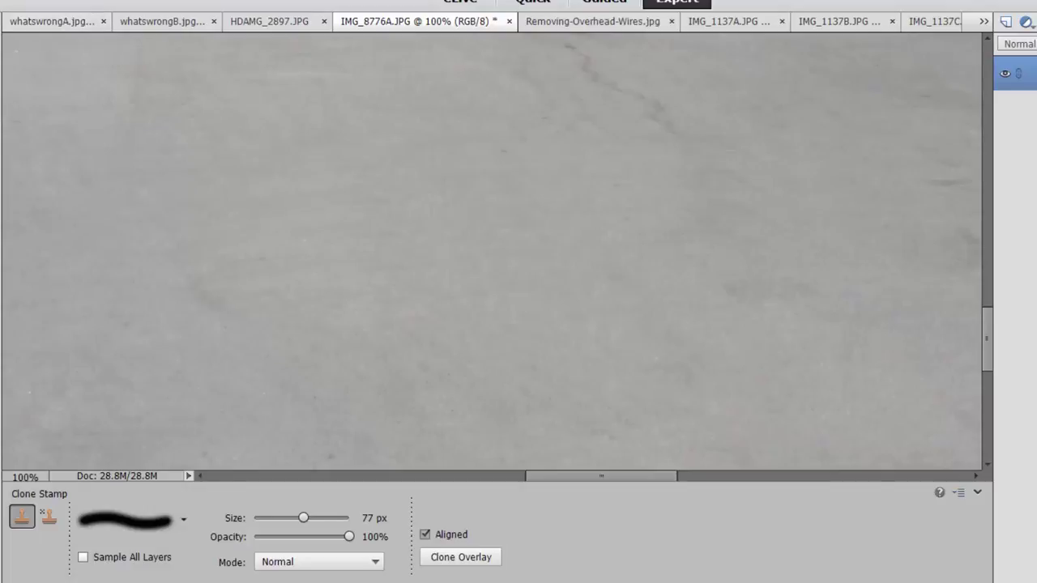
key(z)
click(58, 525)
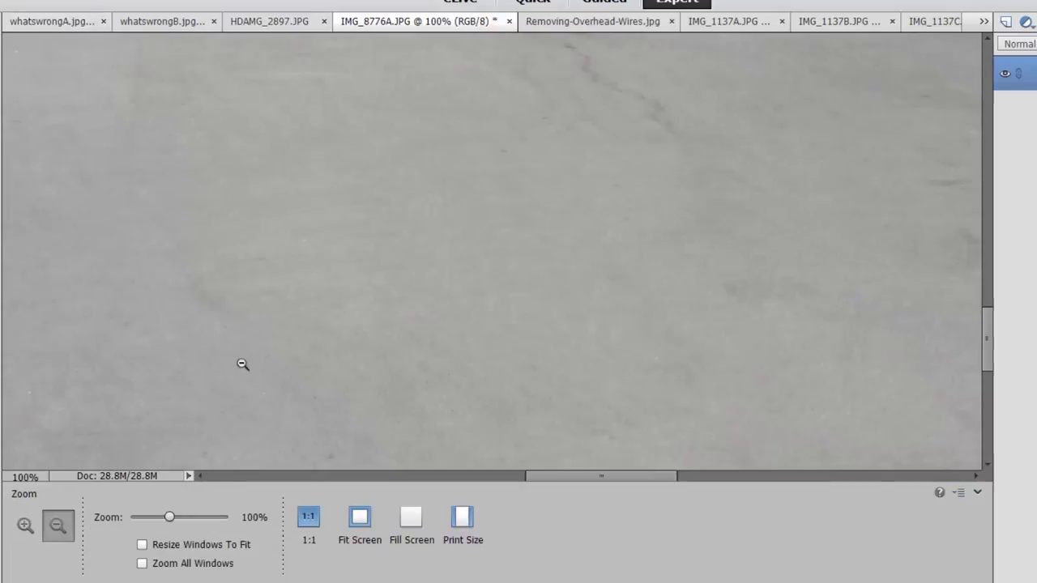
click(334, 228)
click(362, 520)
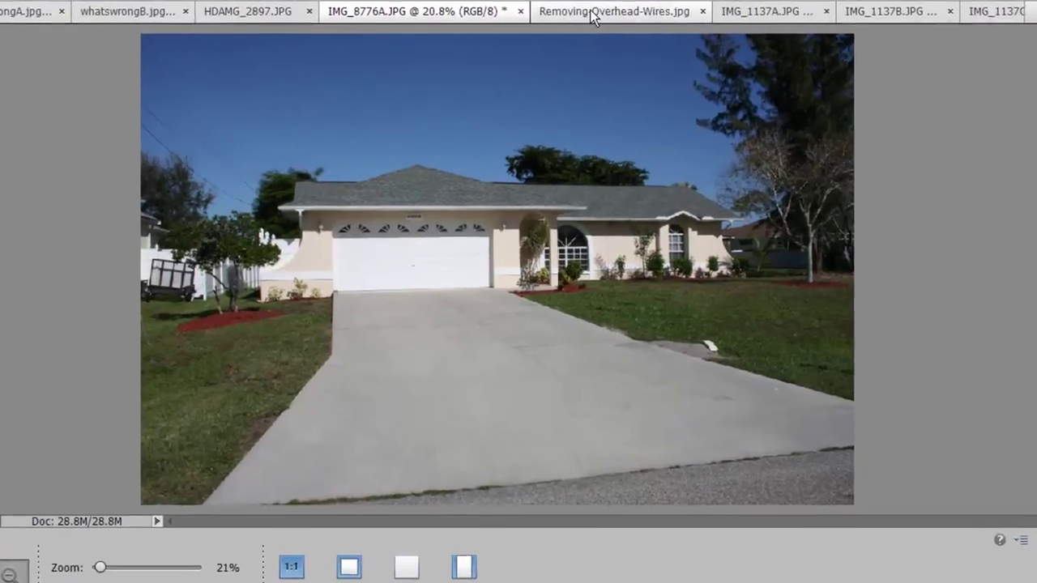
- View the example in Removing-Overhead-Wires.jpg, and switch to IMG_1137A.JPG with the cockatoo's lower body enlarged
click(621, 21)
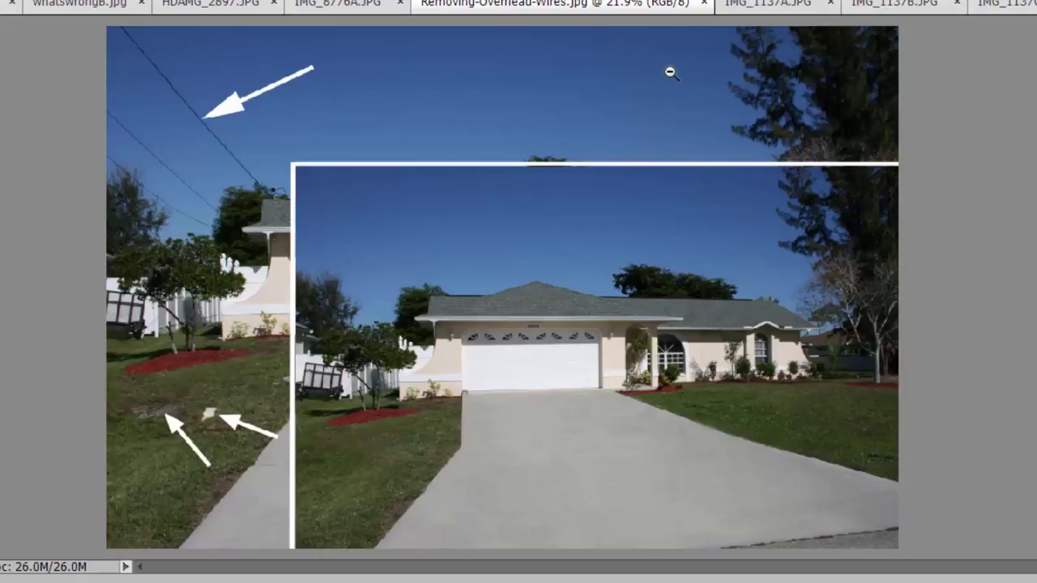
click(797, 6)
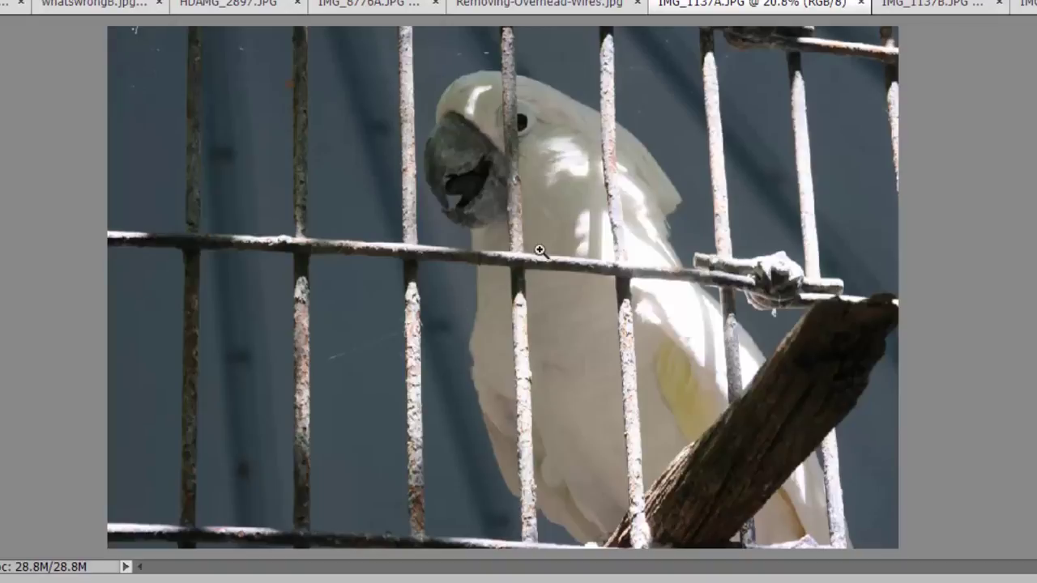
click(561, 216)
click(563, 215)
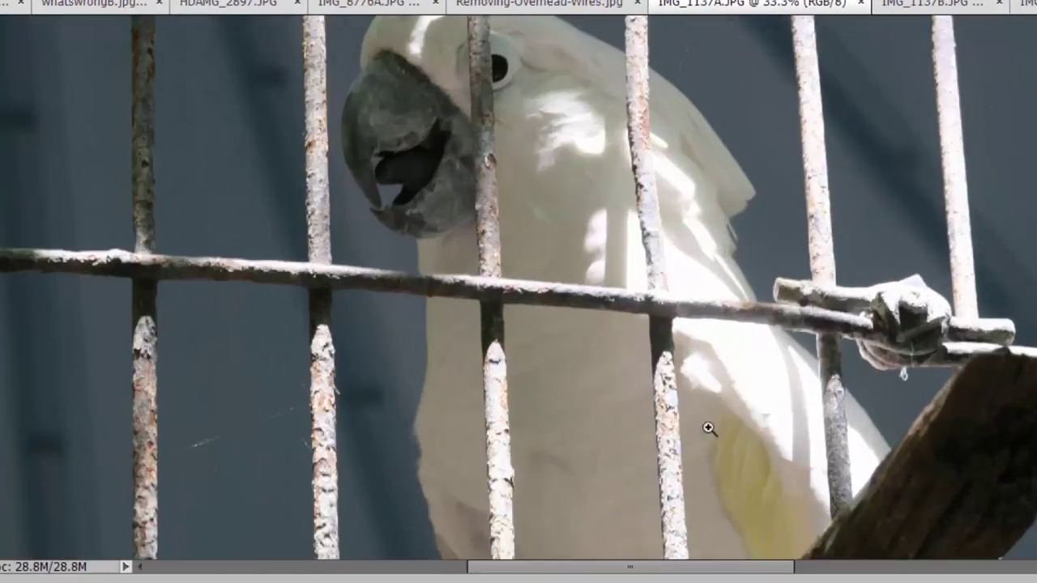
scroll(519, 286, down, 3)
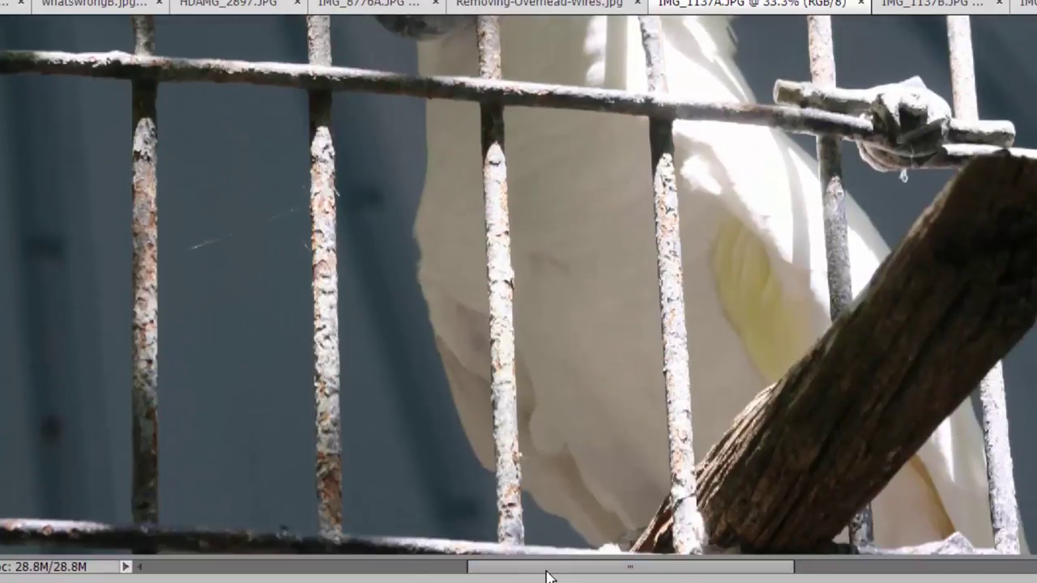
mouse_move(580, 575)
mouse_down()
mouse_move(629, 575)
mouse_move(582, 575)
mouse_up()
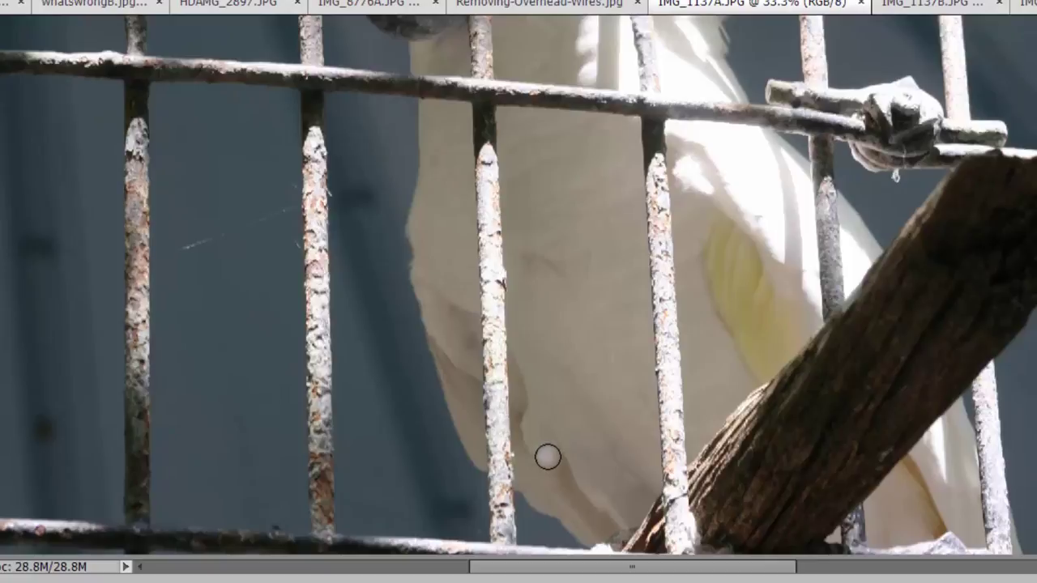
- Sample the cockatoo's clean chest feathers and clone them over the upper stretch of the cage bar beside the yellow wing patch
click(609, 200)
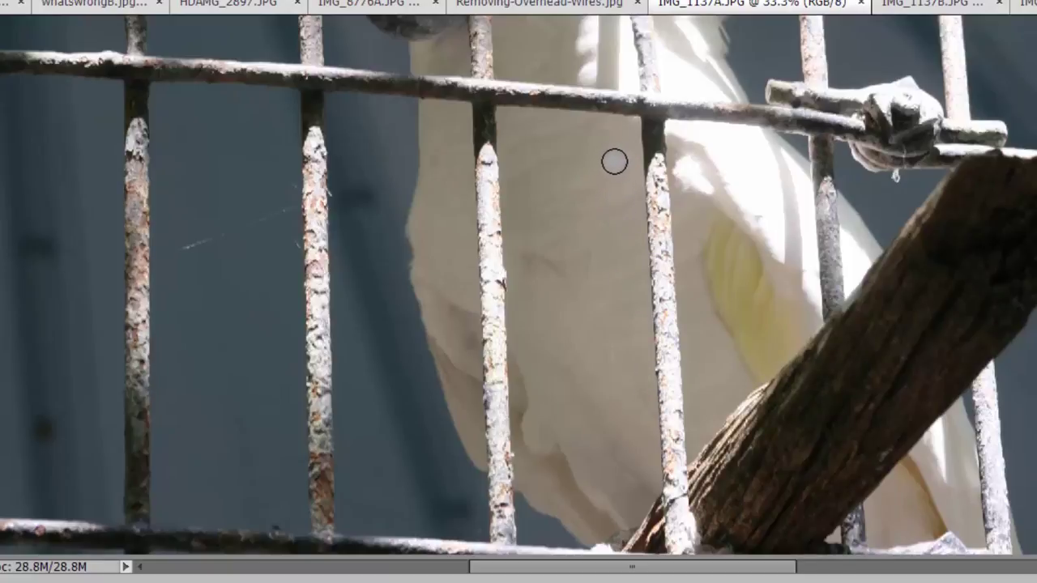
click(614, 162)
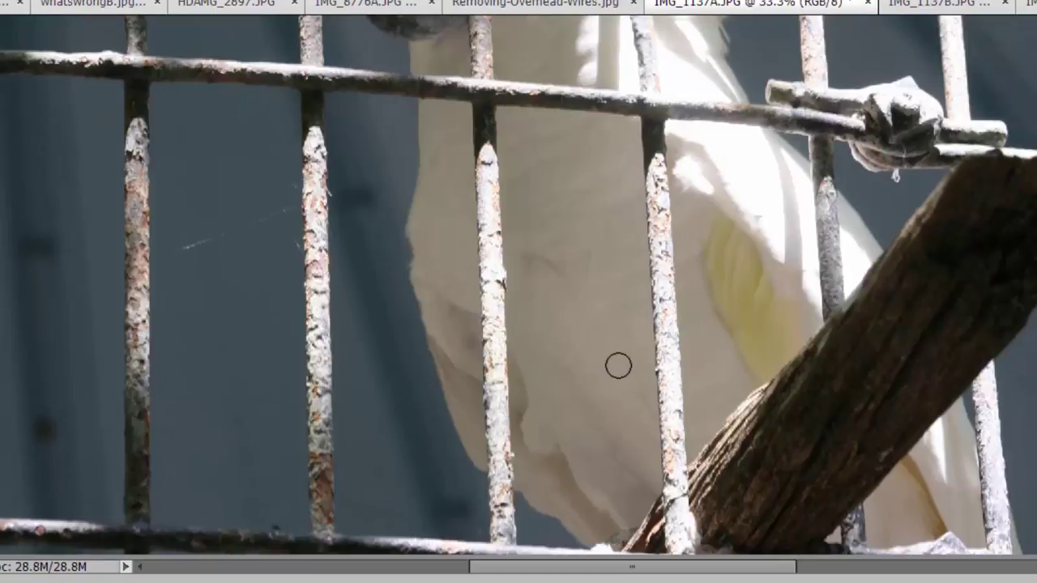
alt+click(616, 166)
alt+click(616, 166)
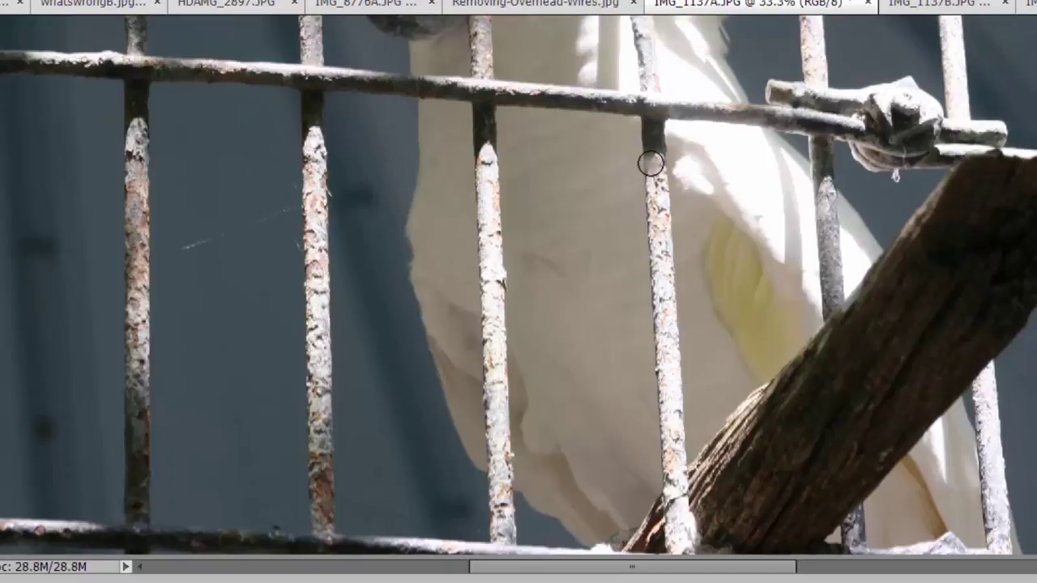
mouse_move(650, 160)
mouse_down()
mouse_move(659, 358)
mouse_move(668, 260)
mouse_move(676, 330)
mouse_move(666, 269)
mouse_move(676, 296)
mouse_move(659, 332)
mouse_move(666, 287)
mouse_move(687, 289)
mouse_move(689, 322)
mouse_up()
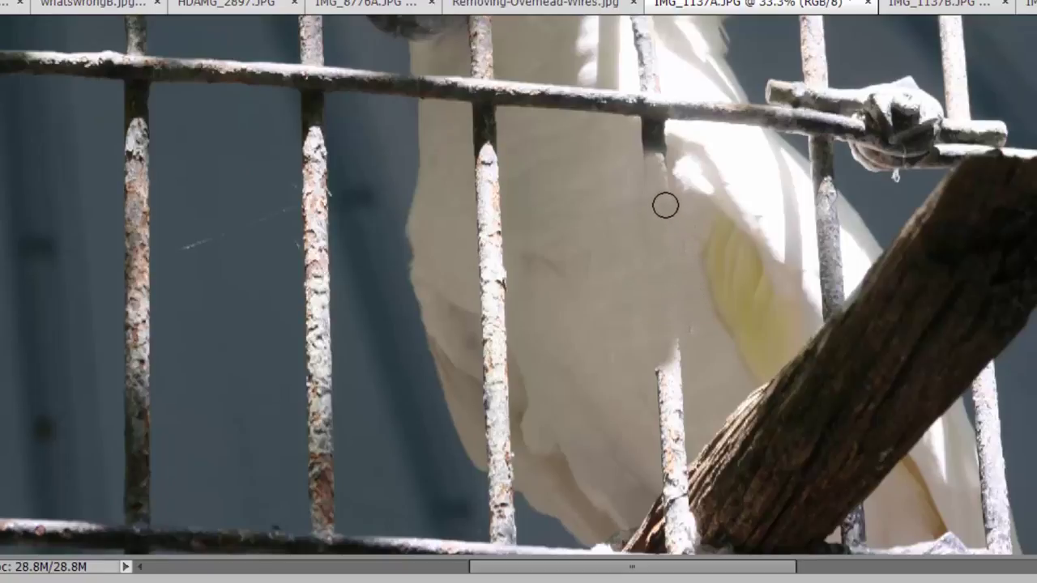
drag(664, 203, 667, 238)
drag(637, 204, 648, 258)
- Clone feathers over the remaining lower stretch of that cage bar down to the wooden branch
drag(657, 348, 659, 426)
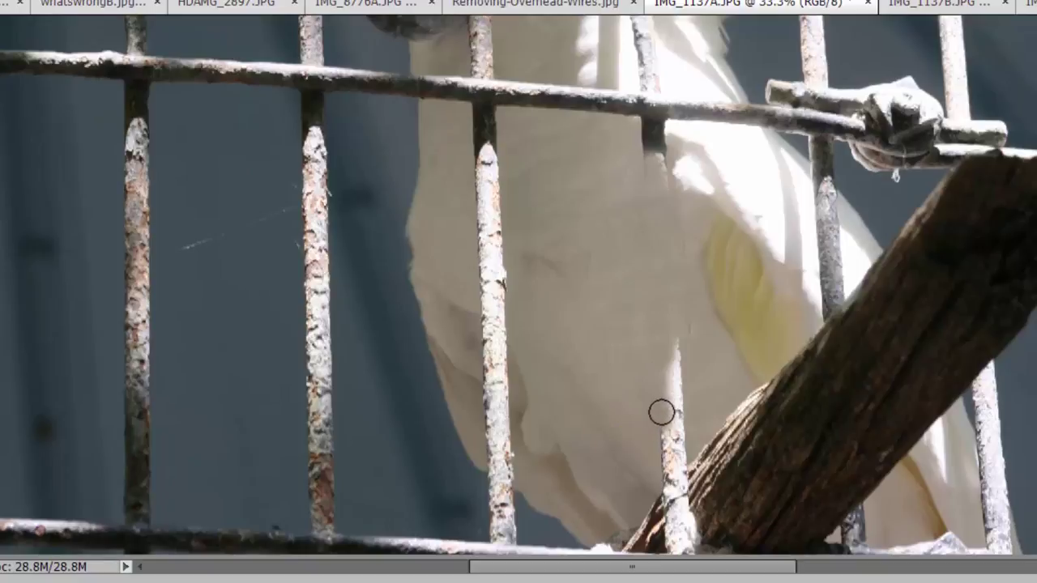
drag(664, 366, 667, 409)
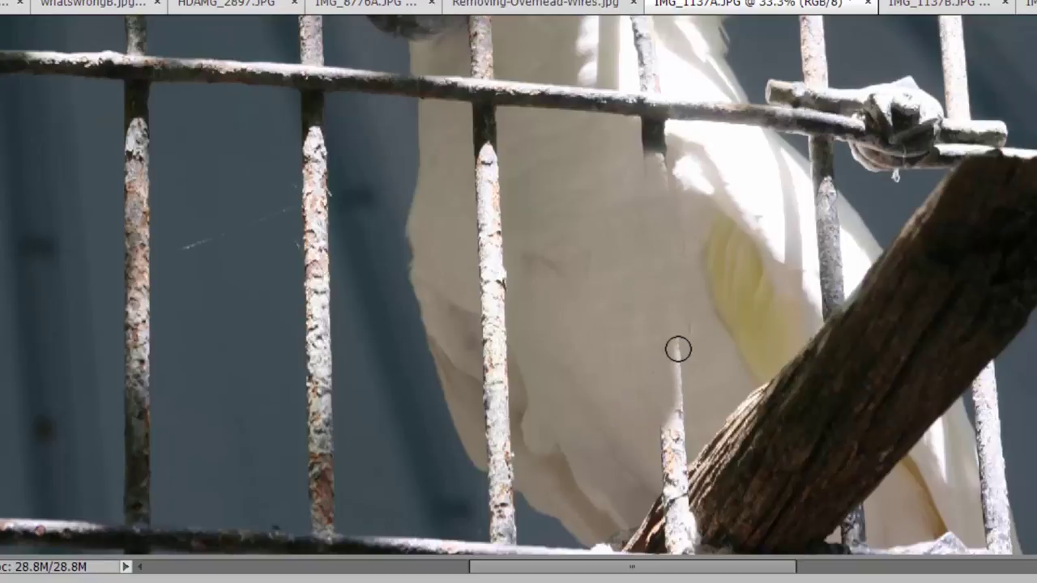
drag(675, 348, 680, 393)
mouse_move(686, 345)
mouse_down()
mouse_move(666, 439)
mouse_move(668, 451)
mouse_move(678, 428)
mouse_move(674, 460)
mouse_move(661, 481)
mouse_move(689, 453)
mouse_move(668, 471)
mouse_up()
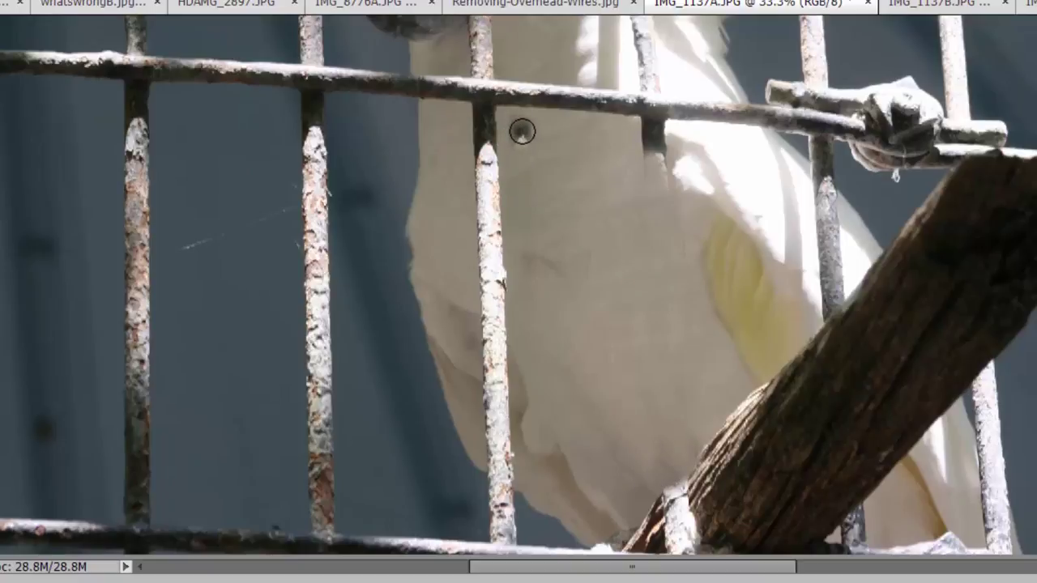
- Sample feathers beside the next cage bar on the cockatoo's chest and clone them down over its upper half
alt+click(523, 133)
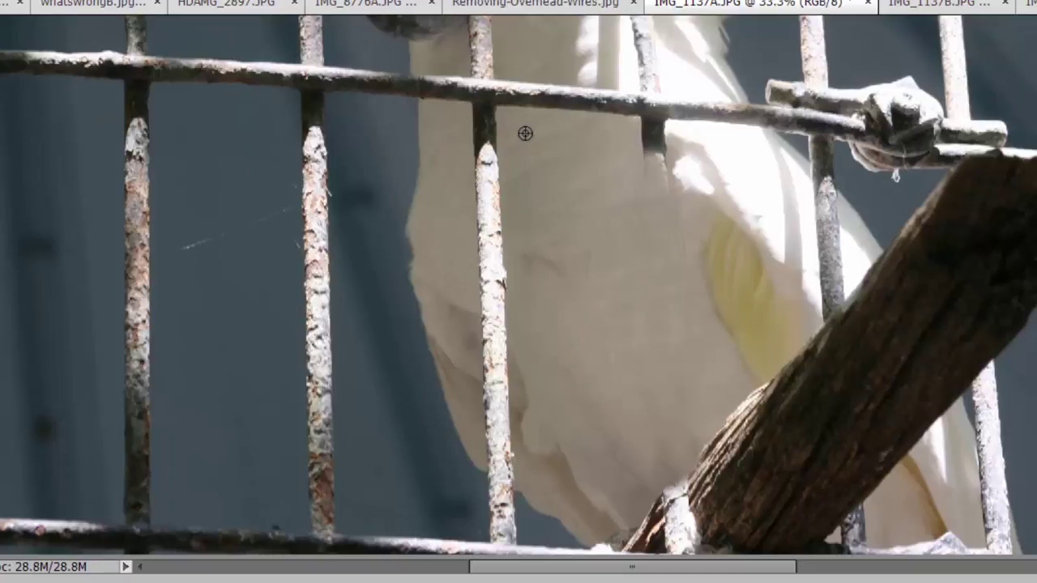
alt+click(525, 133)
mouse_move(490, 147)
mouse_down()
mouse_move(492, 235)
mouse_move(493, 145)
mouse_move(489, 229)
mouse_move(480, 154)
mouse_move(497, 309)
mouse_move(505, 258)
mouse_move(502, 241)
mouse_move(488, 247)
mouse_move(488, 303)
mouse_move(552, 284)
mouse_move(552, 249)
mouse_move(540, 271)
mouse_move(526, 247)
mouse_move(516, 277)
mouse_up()
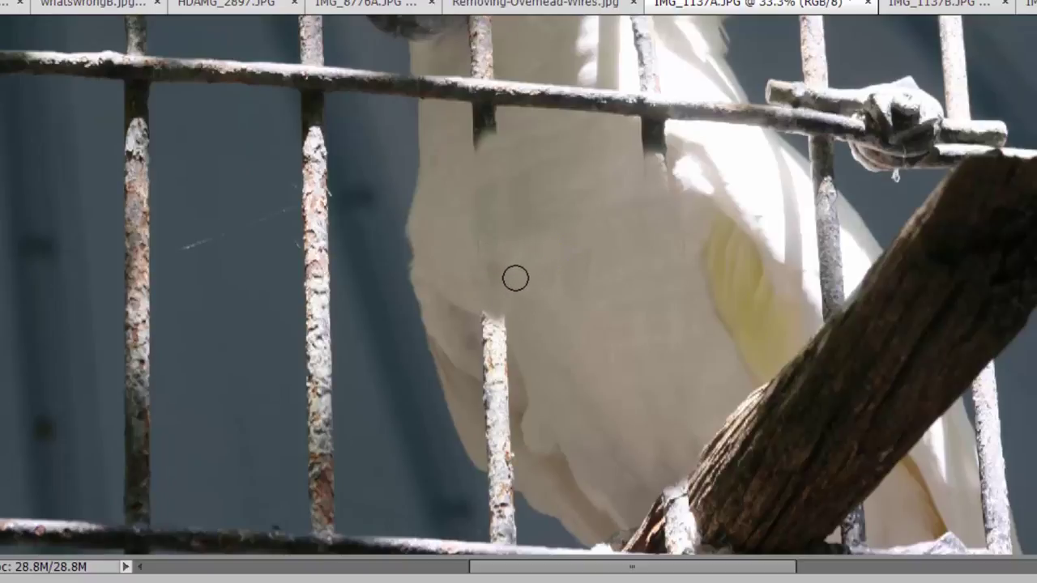
mouse_move(511, 317)
mouse_down()
mouse_move(507, 331)
mouse_move(493, 312)
mouse_move(514, 337)
mouse_move(505, 322)
mouse_up()
drag(485, 308, 513, 336)
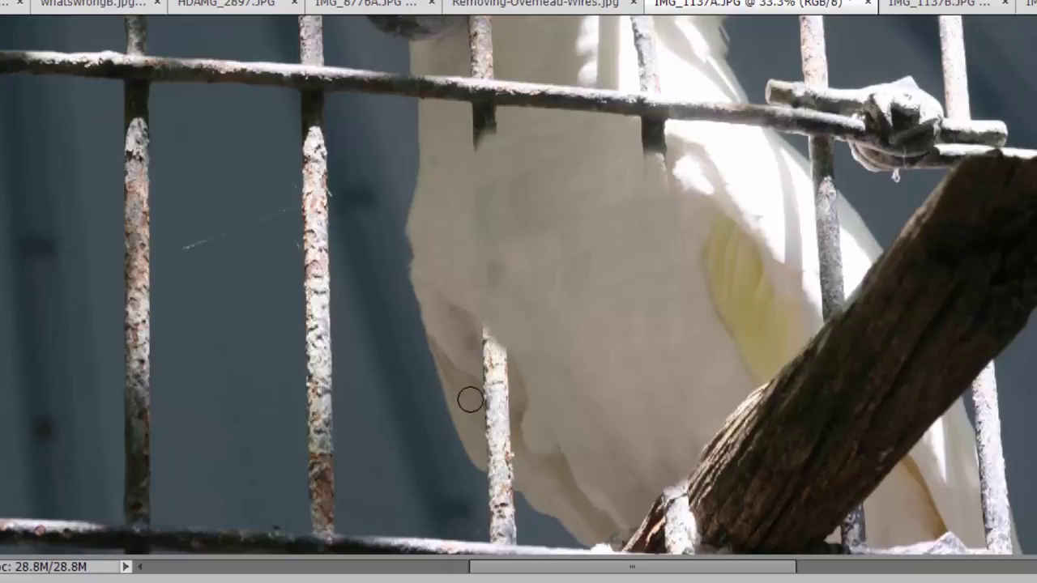
- Clone the shaded belly feathers over the next section of that bar, continuing the fold in the plumage
mouse_move(470, 400)
mouse_down()
mouse_move(489, 349)
mouse_move(503, 370)
mouse_move(494, 351)
mouse_up()
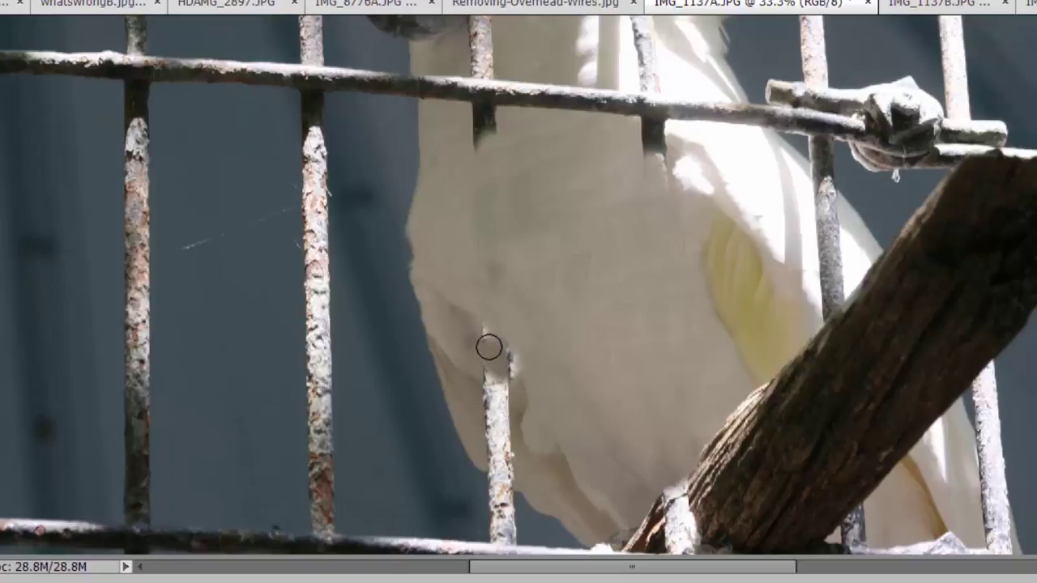
click(486, 340)
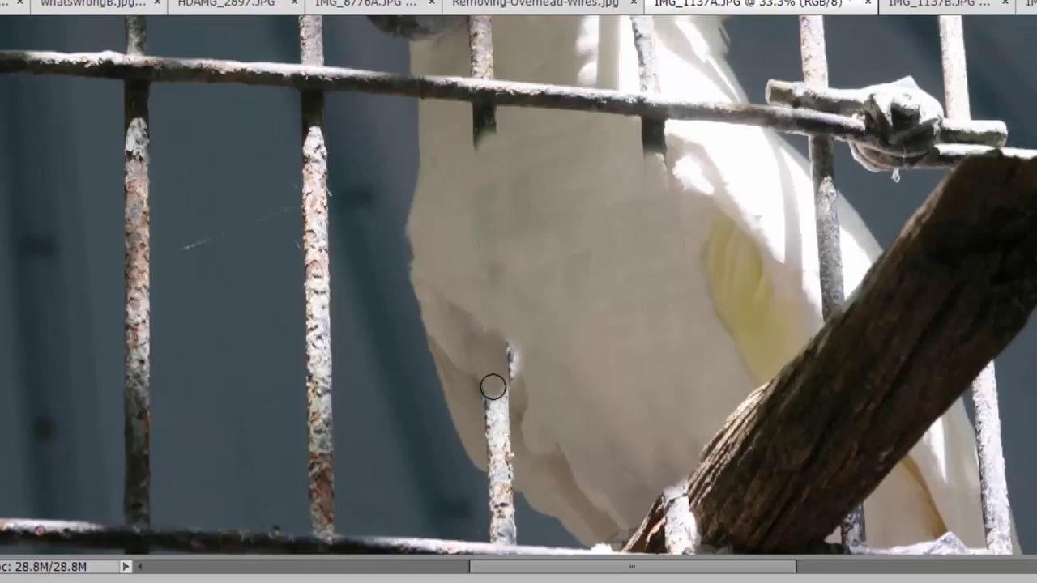
click(488, 336)
click(474, 372)
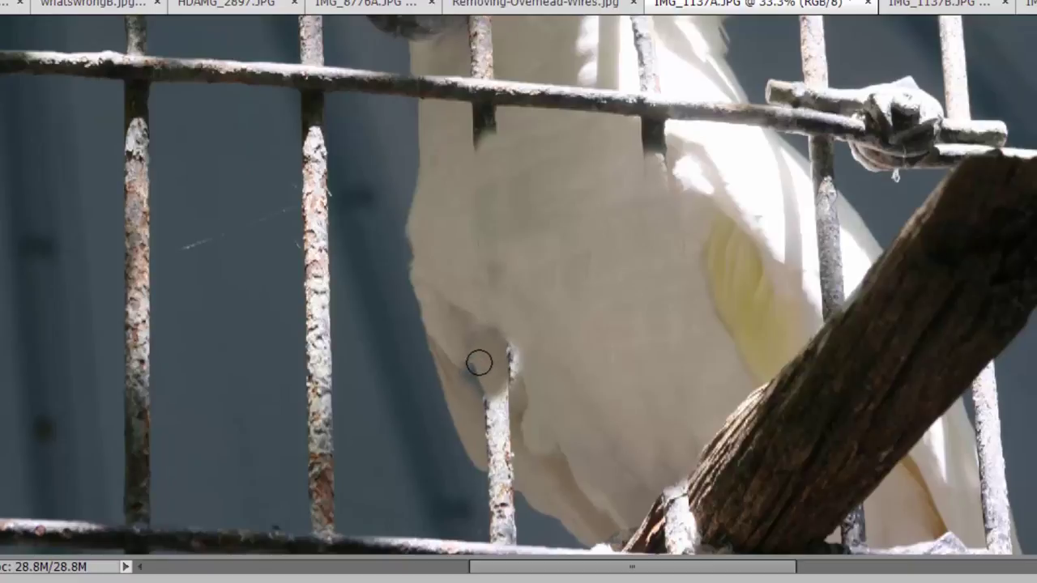
drag(551, 359, 531, 305)
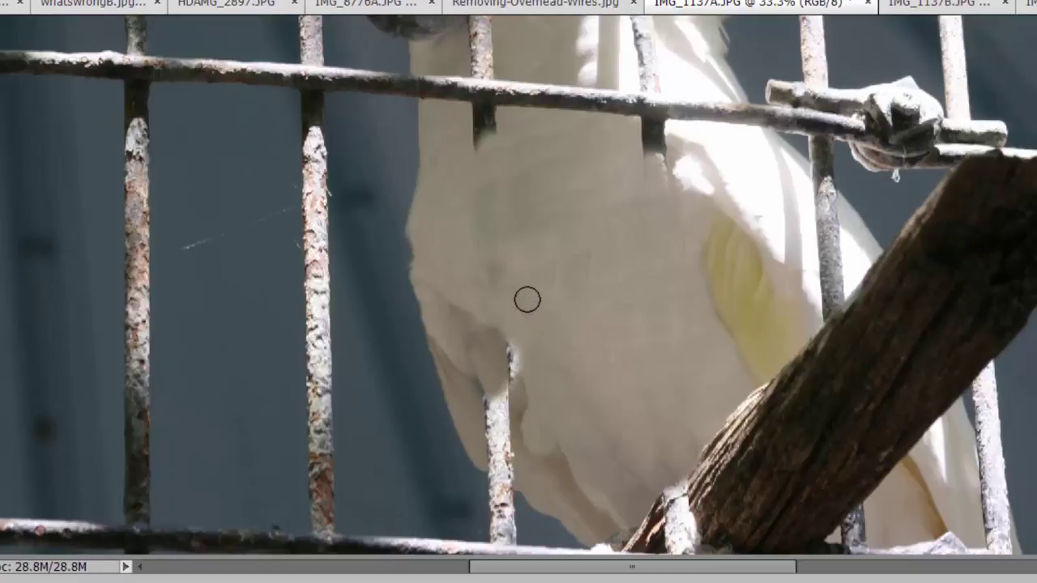
- Resample the light belly feathers and clone away the leftover bar edge and the dark smudge above it
alt+click(528, 300)
alt+click(537, 302)
click(518, 346)
mouse_move(520, 348)
mouse_down()
mouse_move(519, 376)
mouse_move(522, 337)
mouse_move(490, 322)
mouse_move(529, 373)
mouse_up()
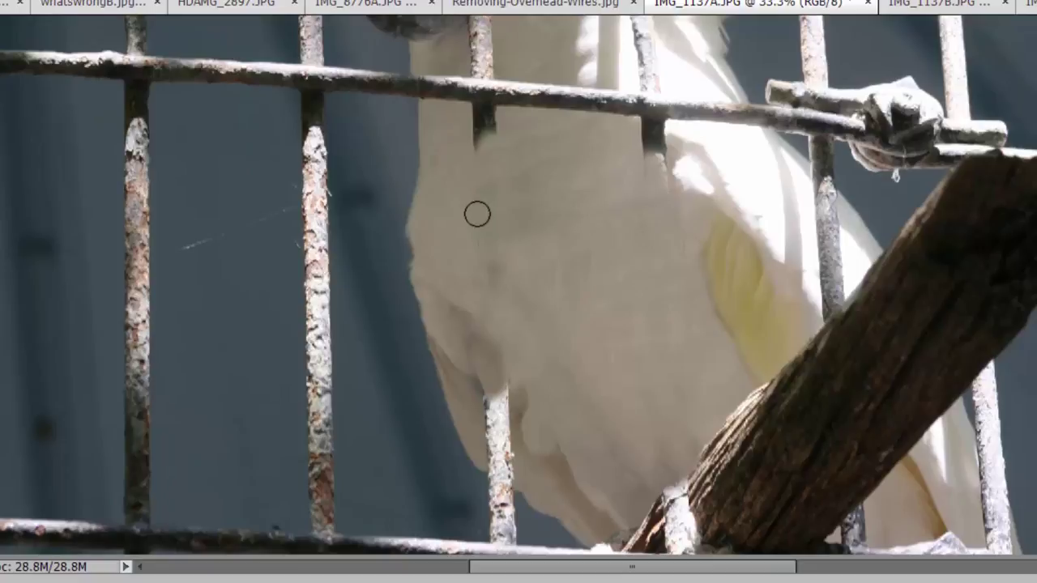
drag(502, 283, 492, 240)
click(487, 270)
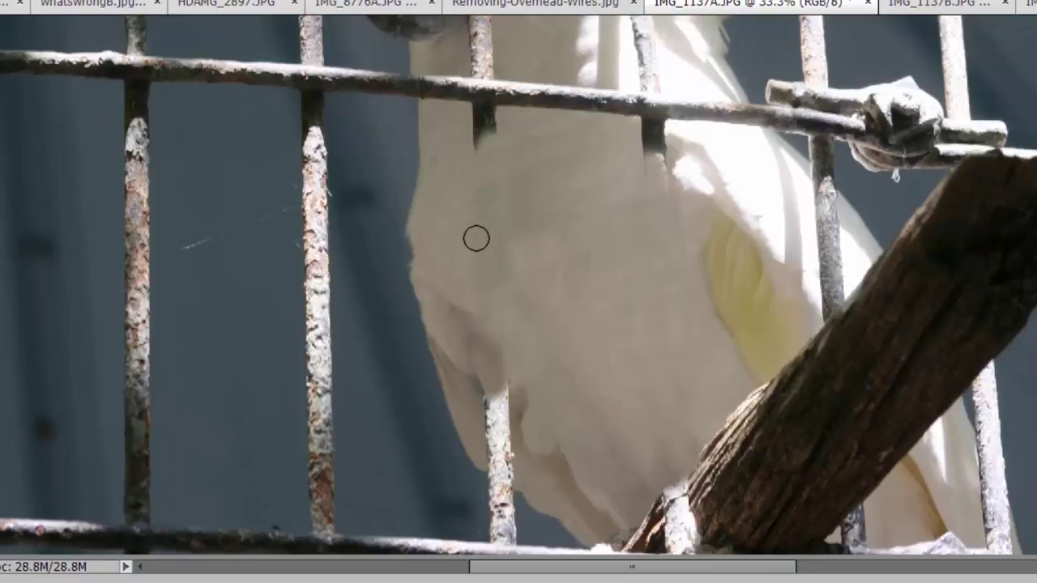
- Compare with the partly retouched version in IMG_1137B.JPG, and return to the cockatoo's head in IMG_1137A.JPG
click(918, 7)
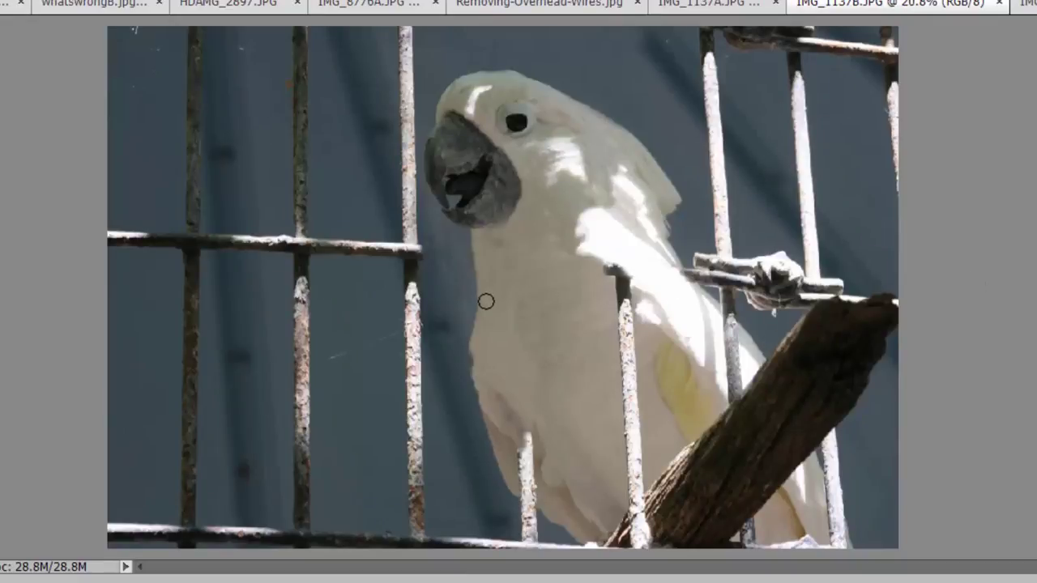
click(713, 6)
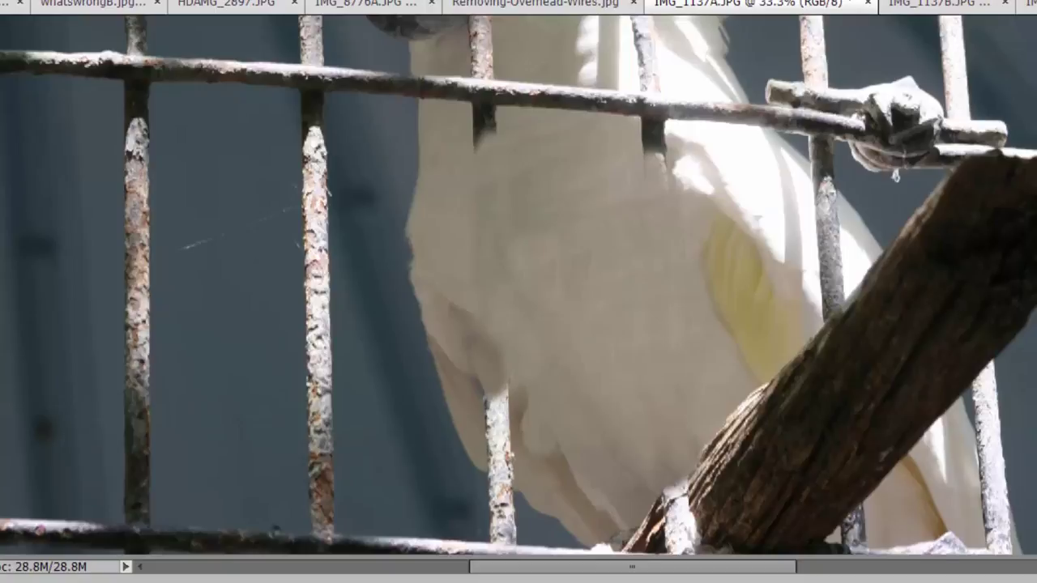
scroll(519, 286, up, 8)
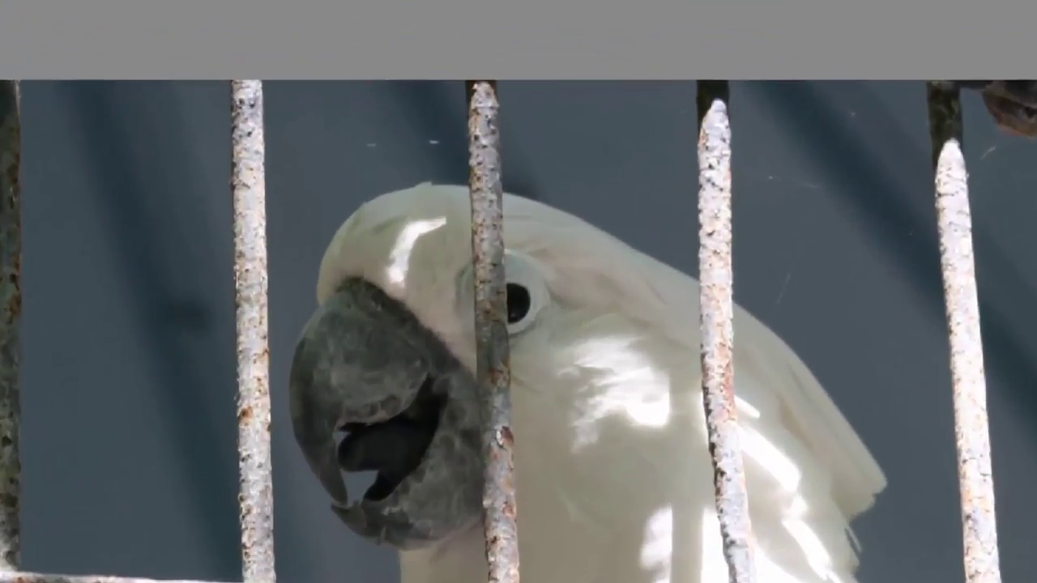